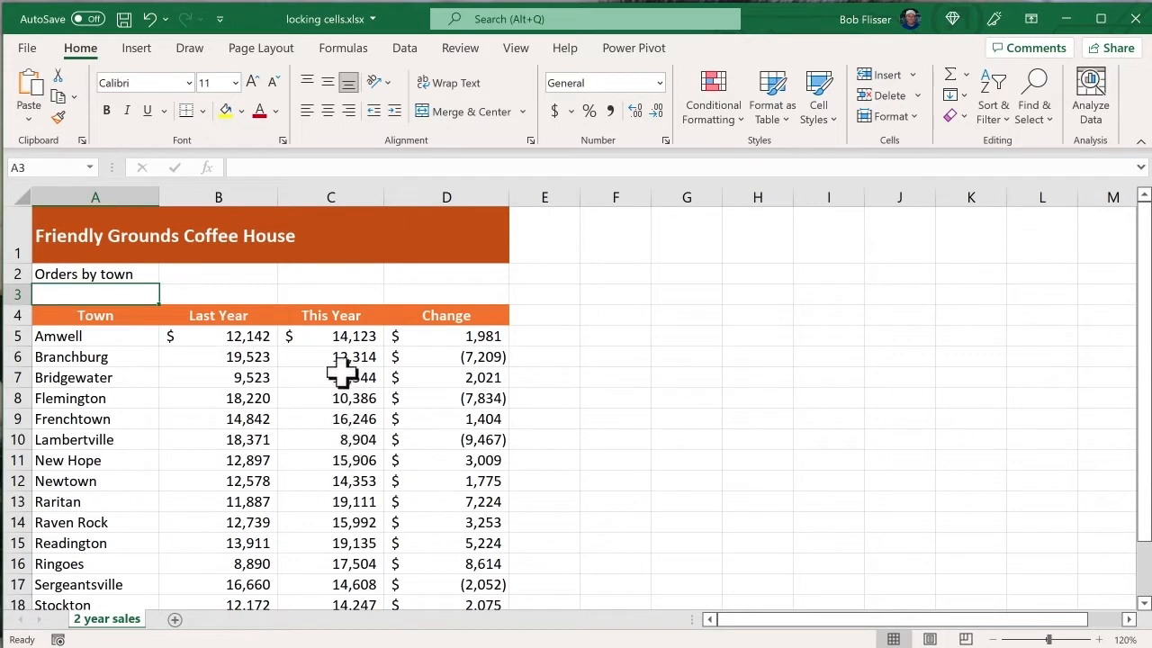
- Shade the This Year values in C5:C20 with the lightest gray theme fill
left_click_drag(339, 336, 342, 531)
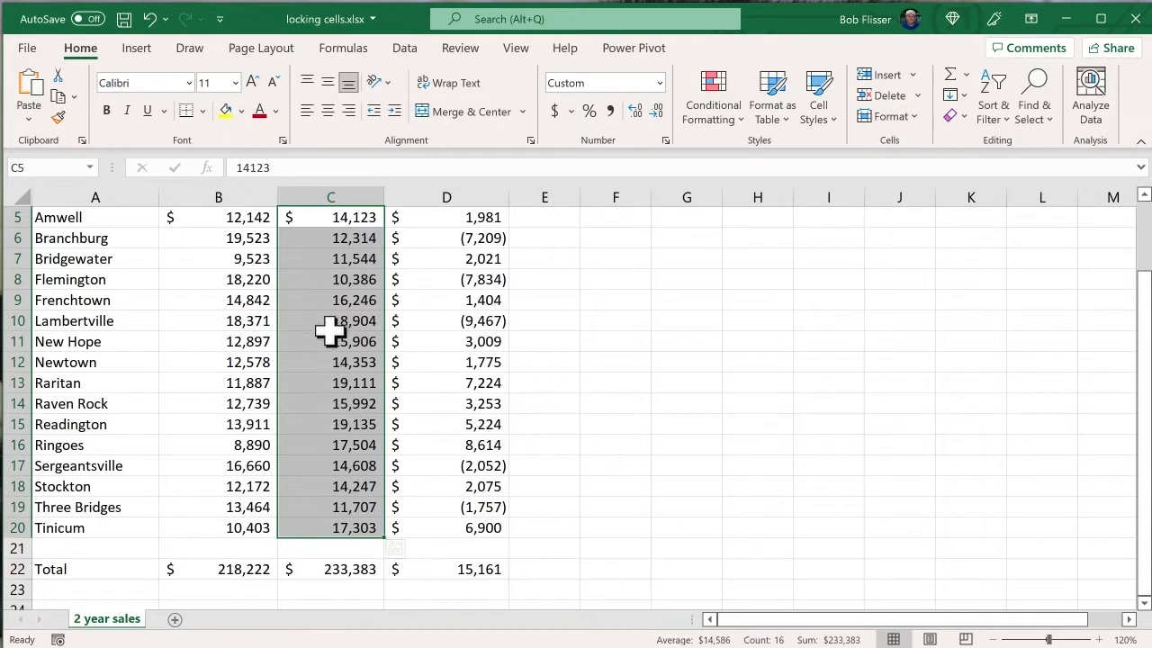
left_click(241, 112)
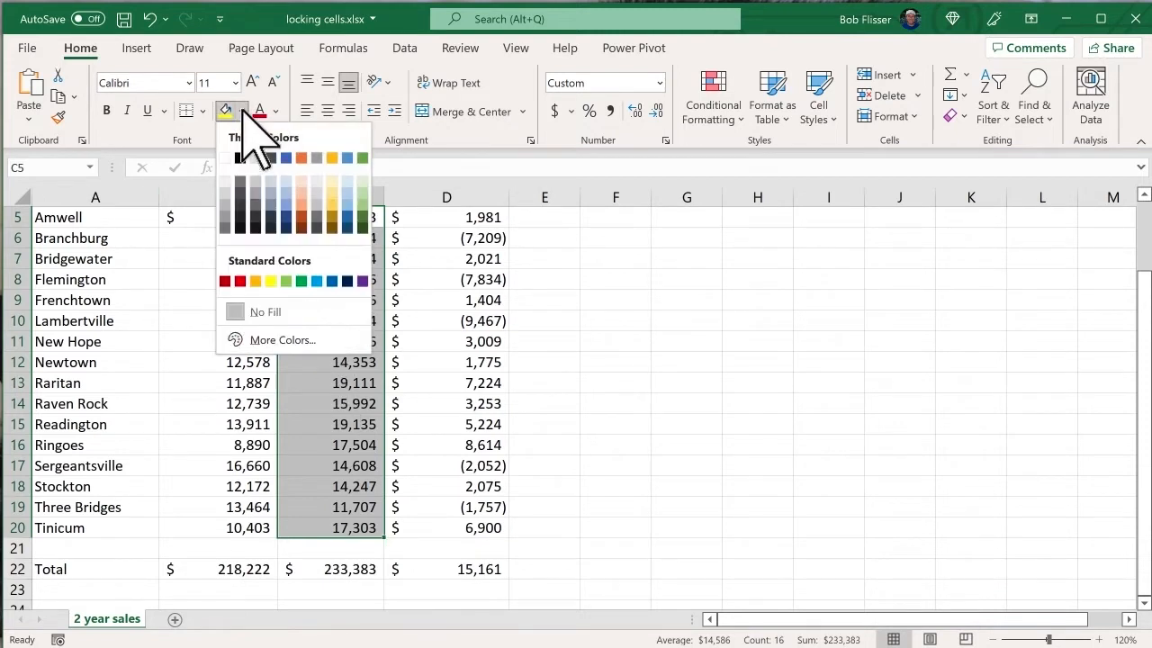
left_click(225, 183)
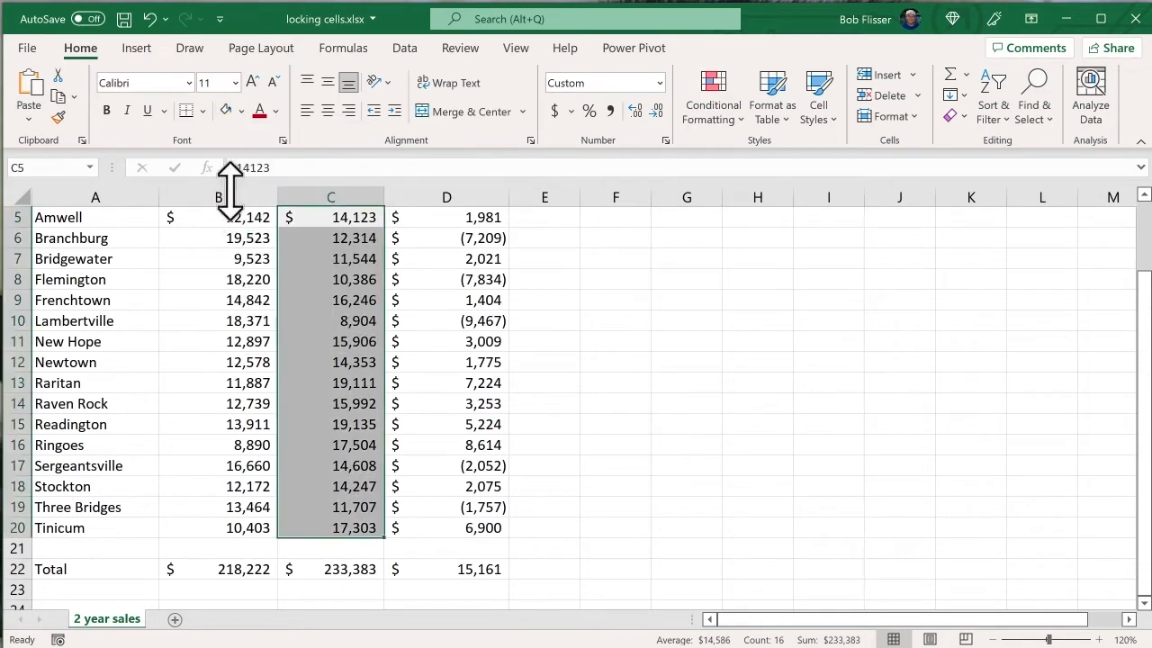
left_click(365, 347)
scroll(514, 342, "up", 2)
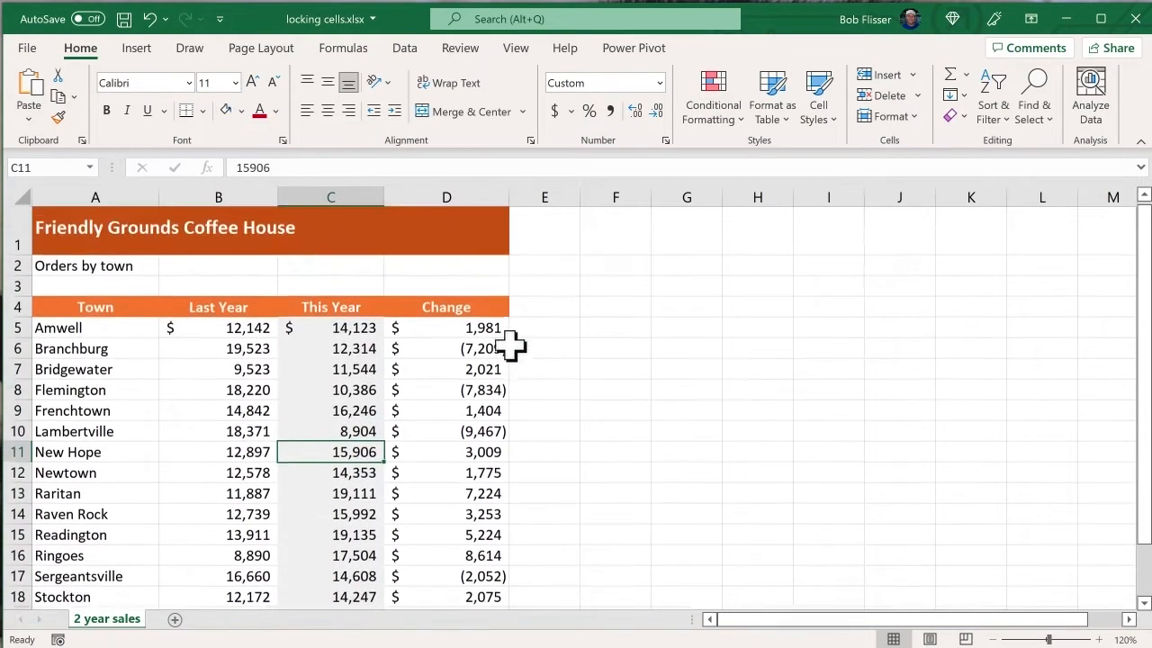
- Turn off the Locked protection setting for the This Year values in cells C5:C20
scroll(514, 342, "down", 1)
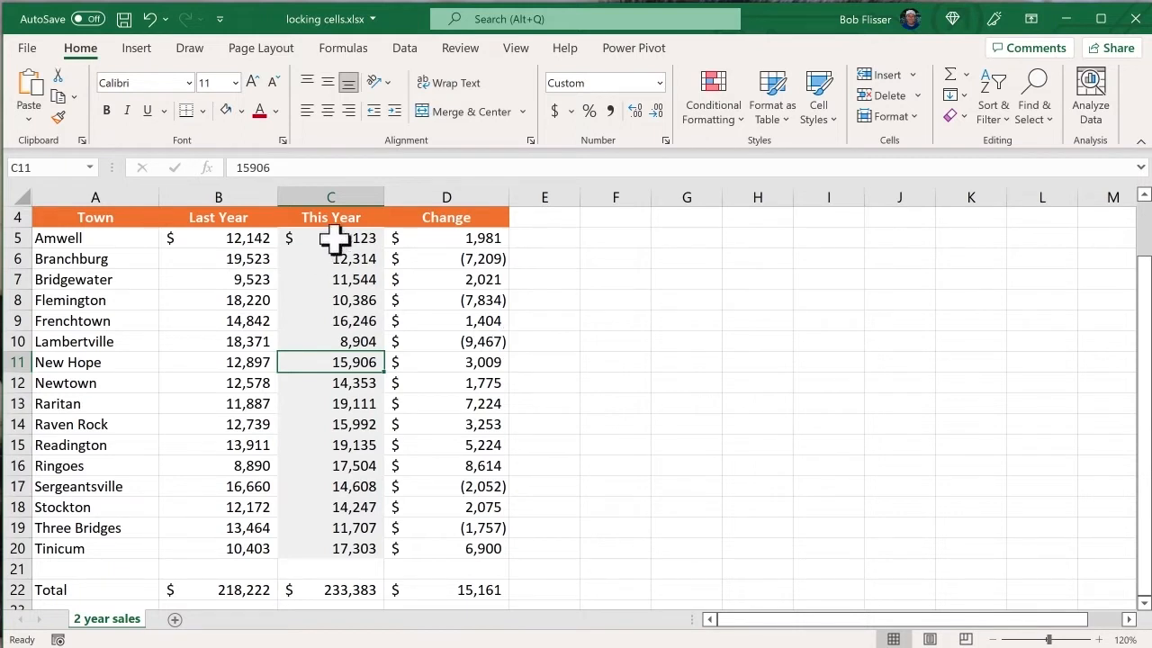
left_click_drag(335, 238, 340, 543)
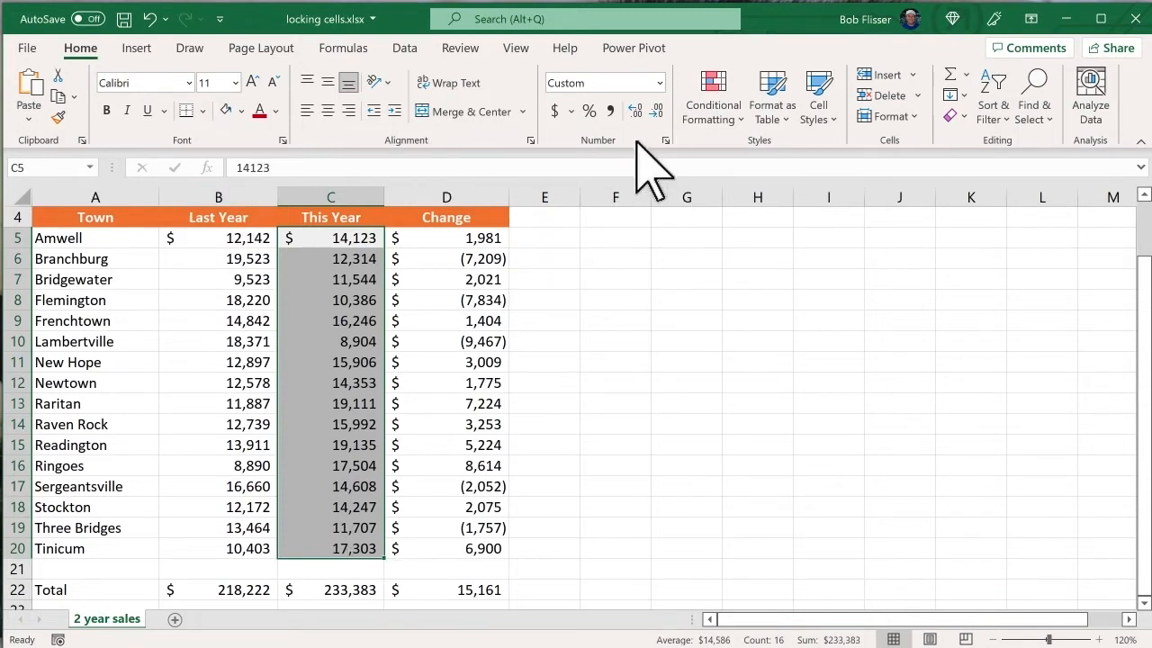
left_click(532, 140)
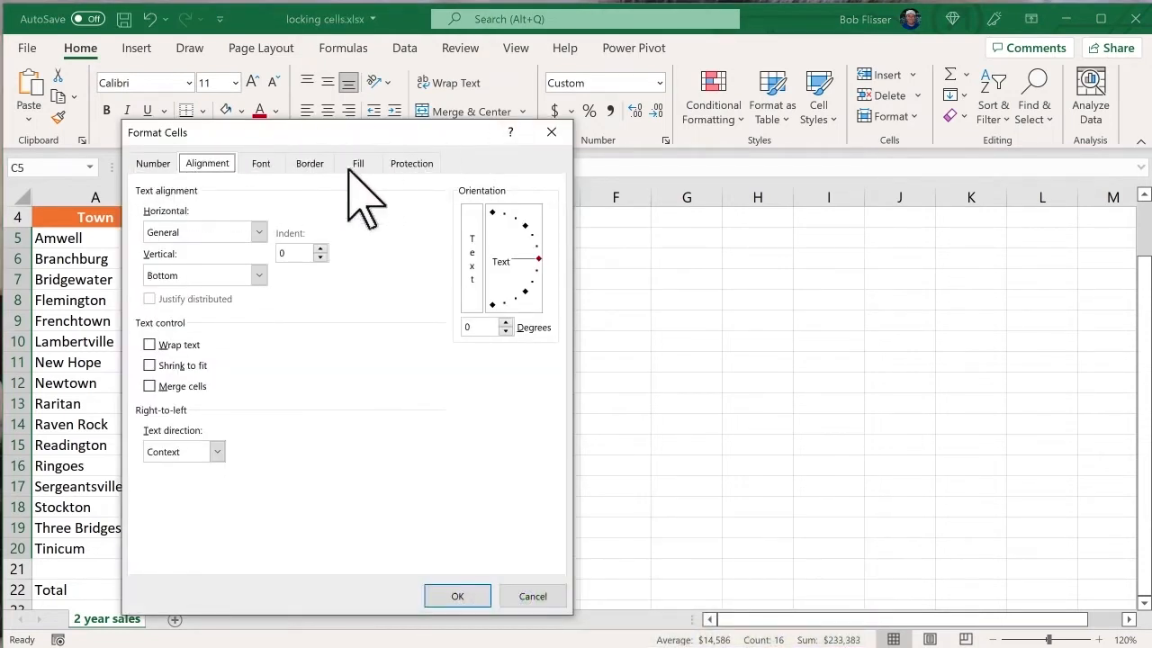
left_click(412, 163)
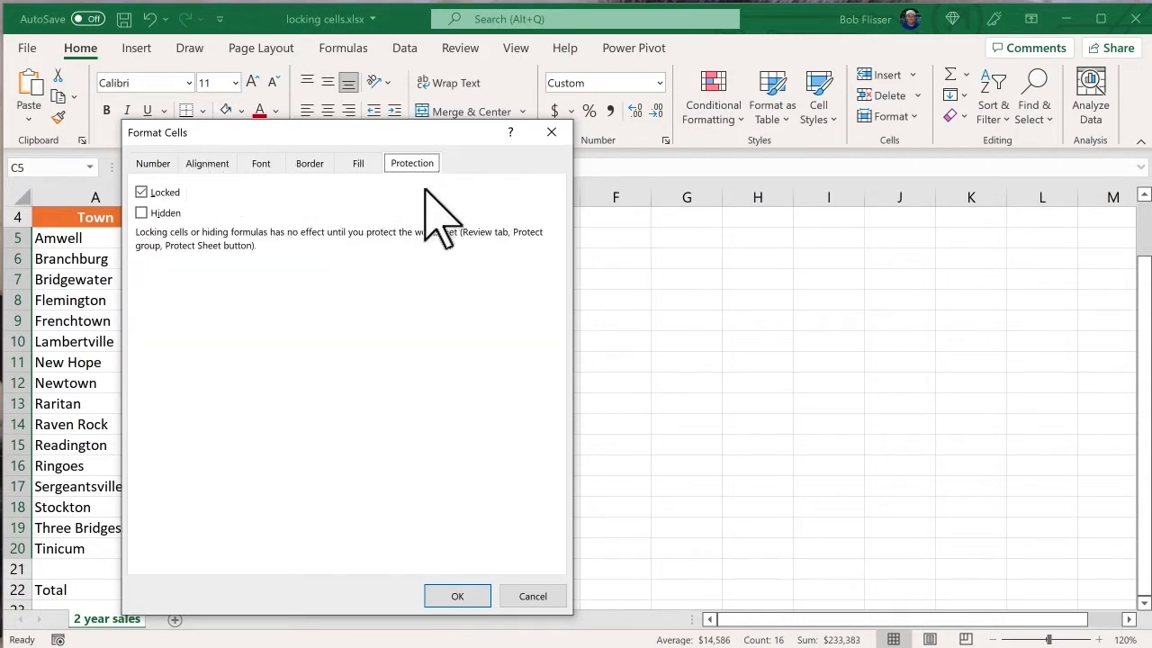
left_click(153, 193)
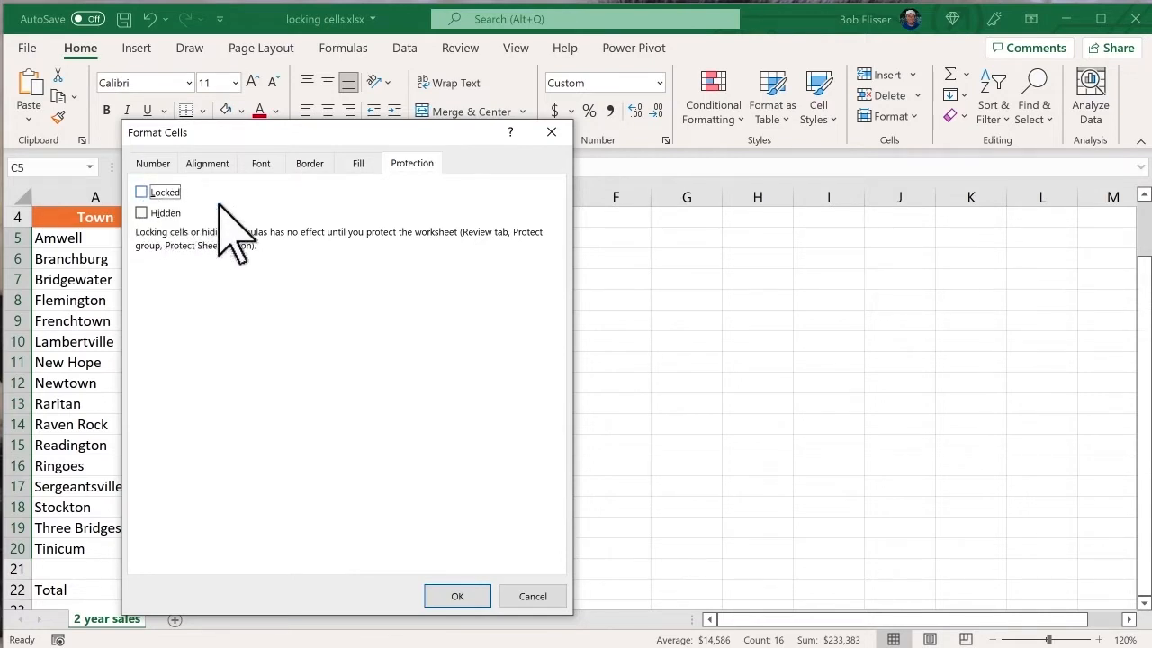
left_click(458, 597)
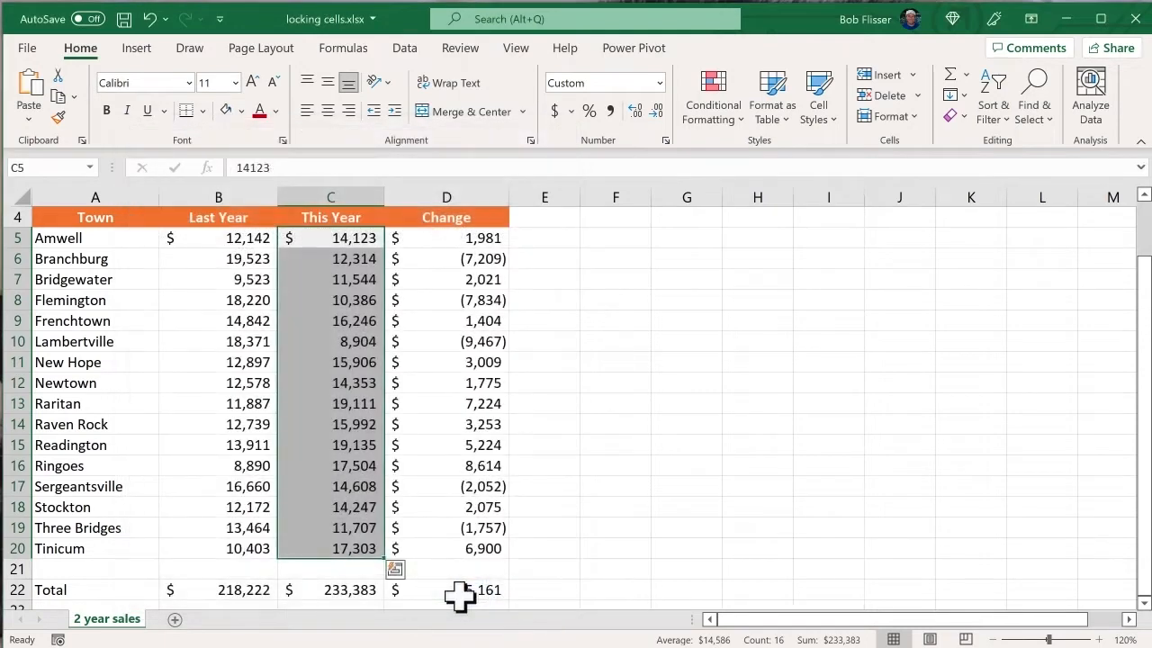
left_click(329, 319)
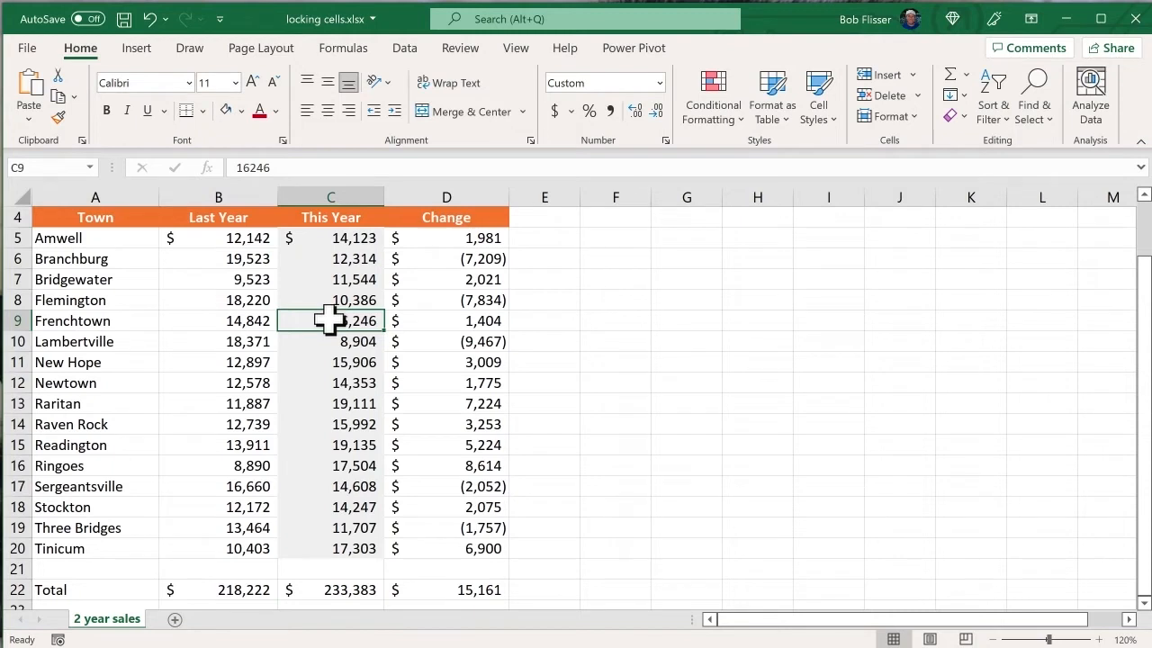
- Protect the 2 year sales sheet without a password, disallowing the selection of locked cells
left_click(463, 48)
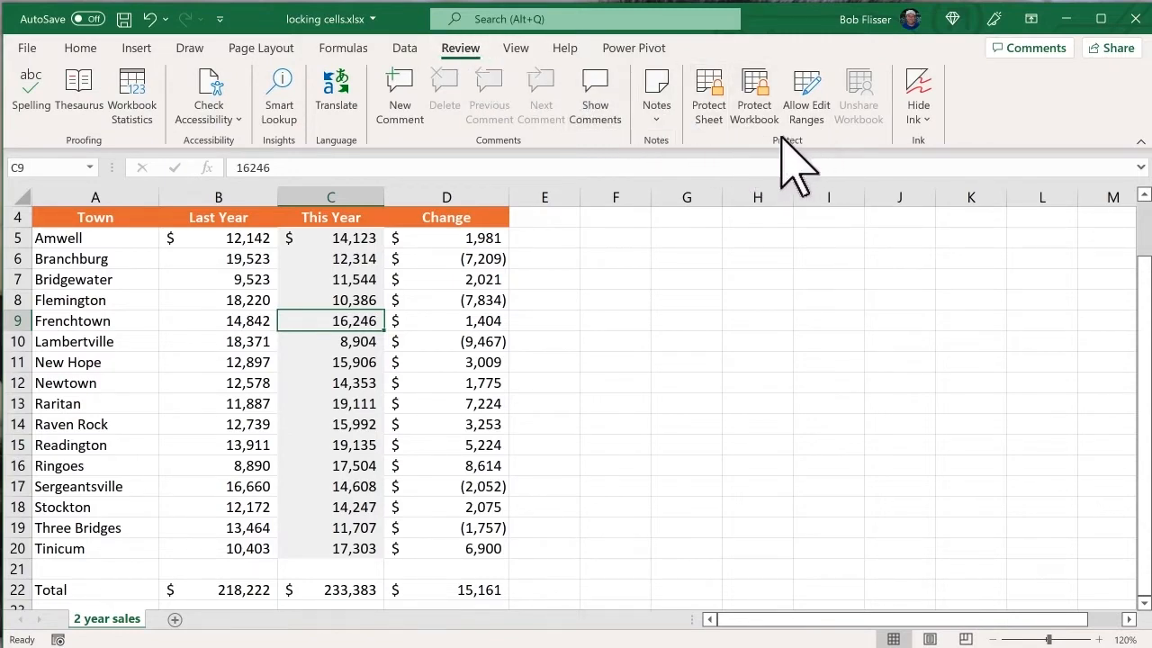
left_click(712, 81)
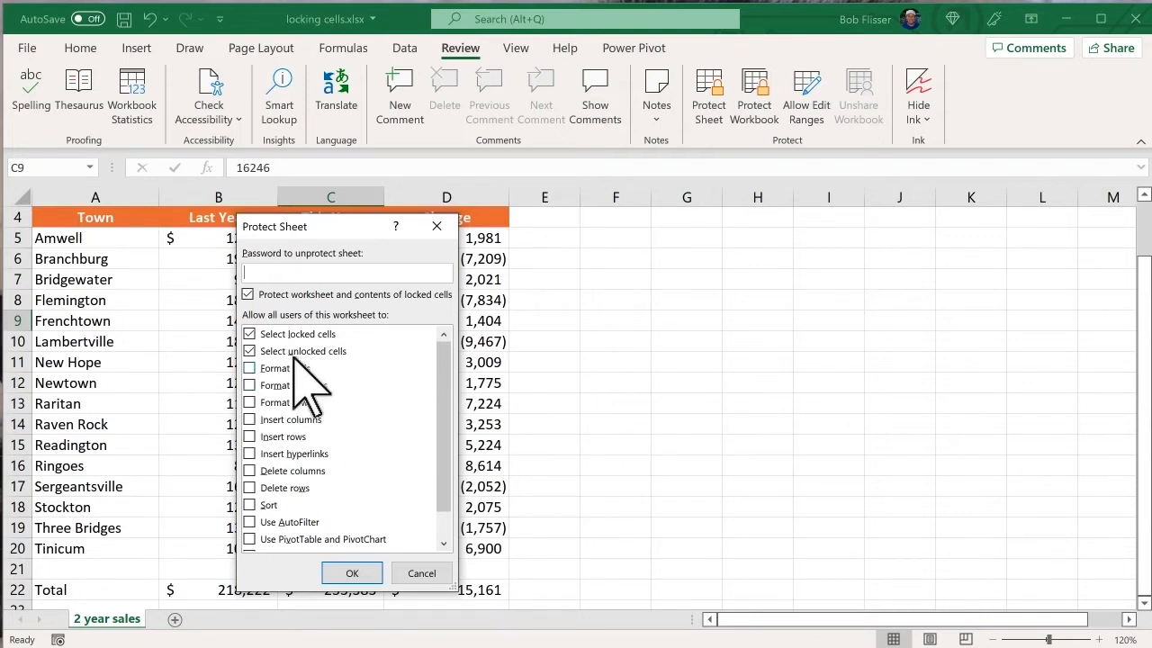
left_click(250, 334)
left_click(364, 567)
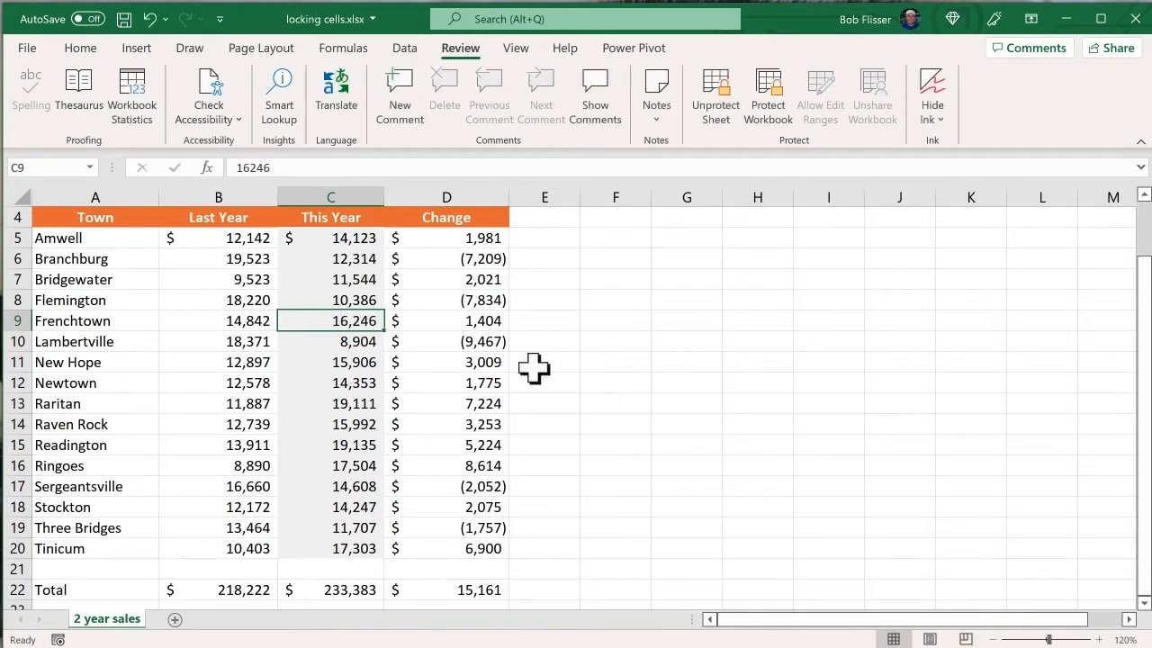
- Try selecting several of the unlocked This Year cells and set Lambertville's value in C10 to 18904
scroll(531, 367, "up", 1)
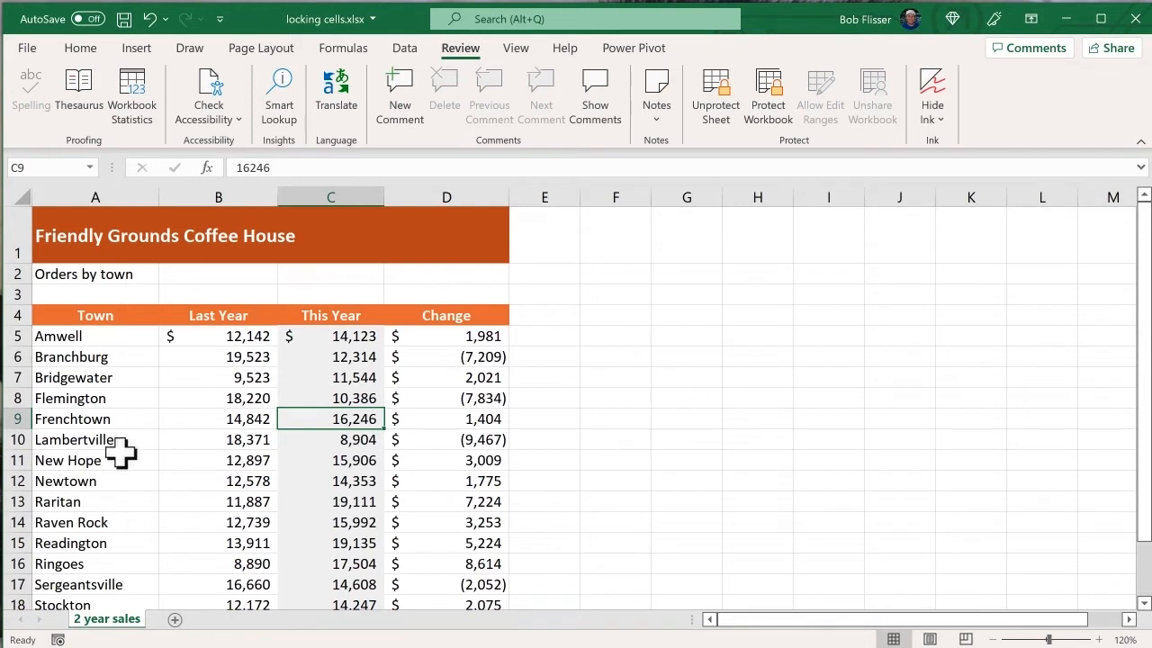
left_click(351, 336)
left_click(353, 357)
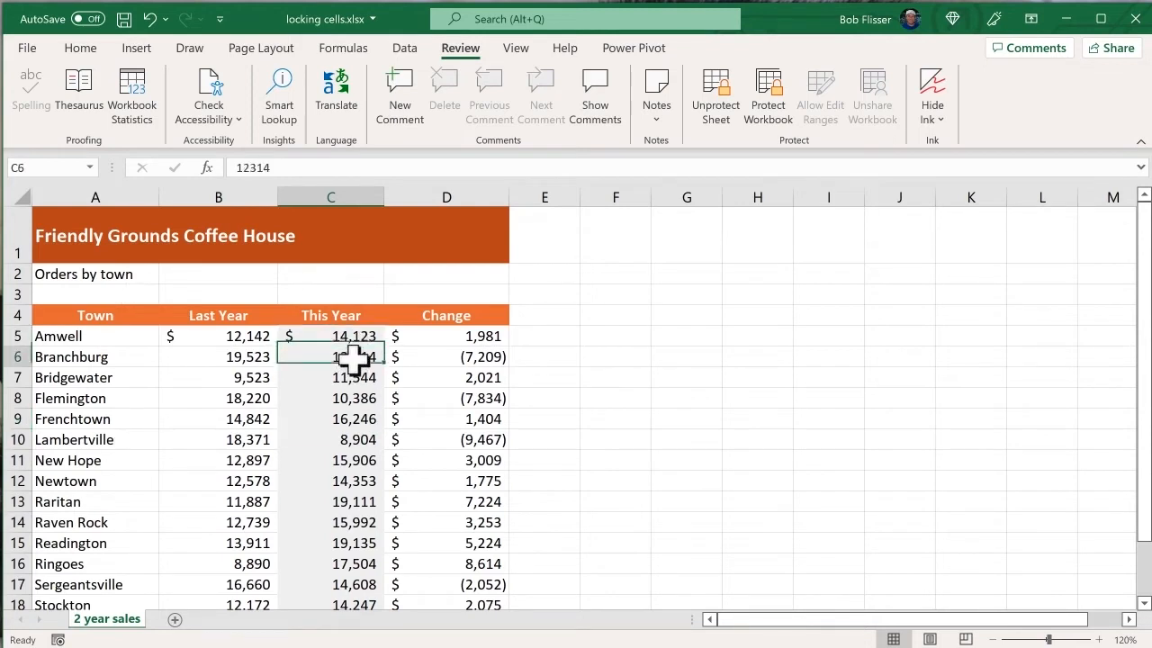
left_click(346, 441)
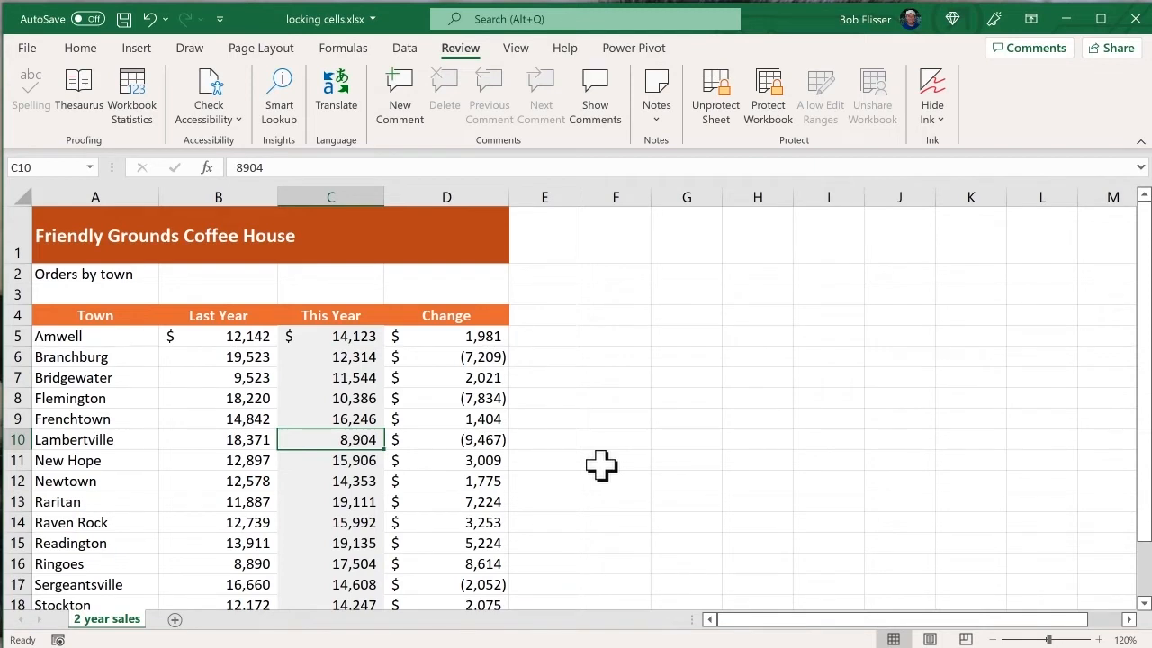
type("18904")
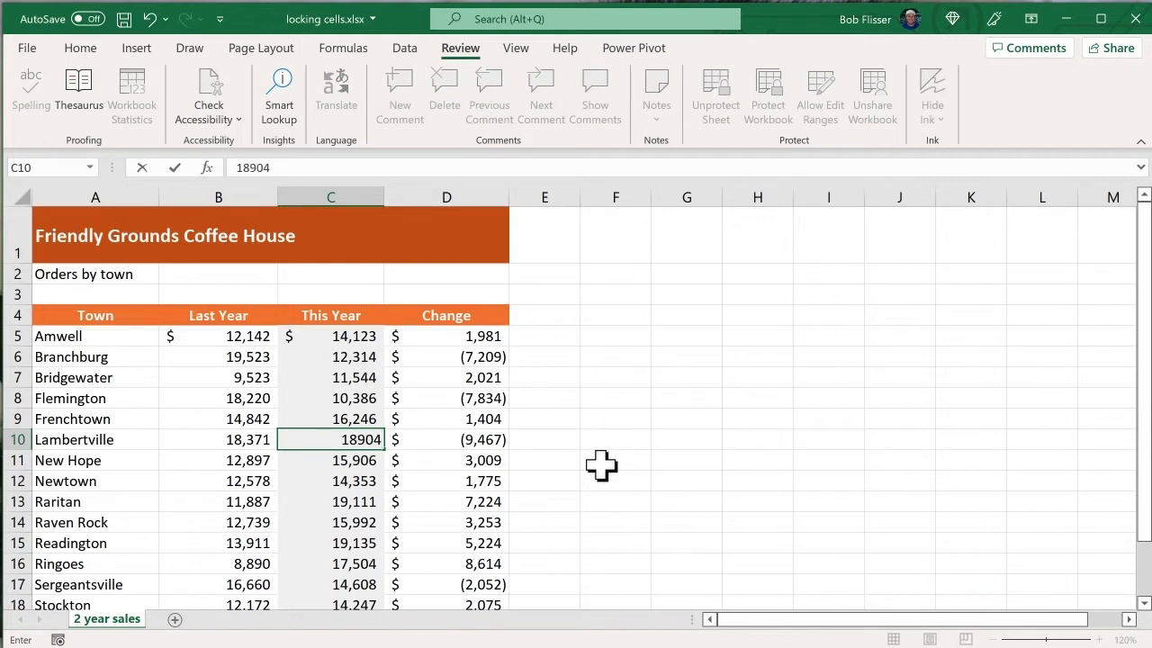
key("Return")
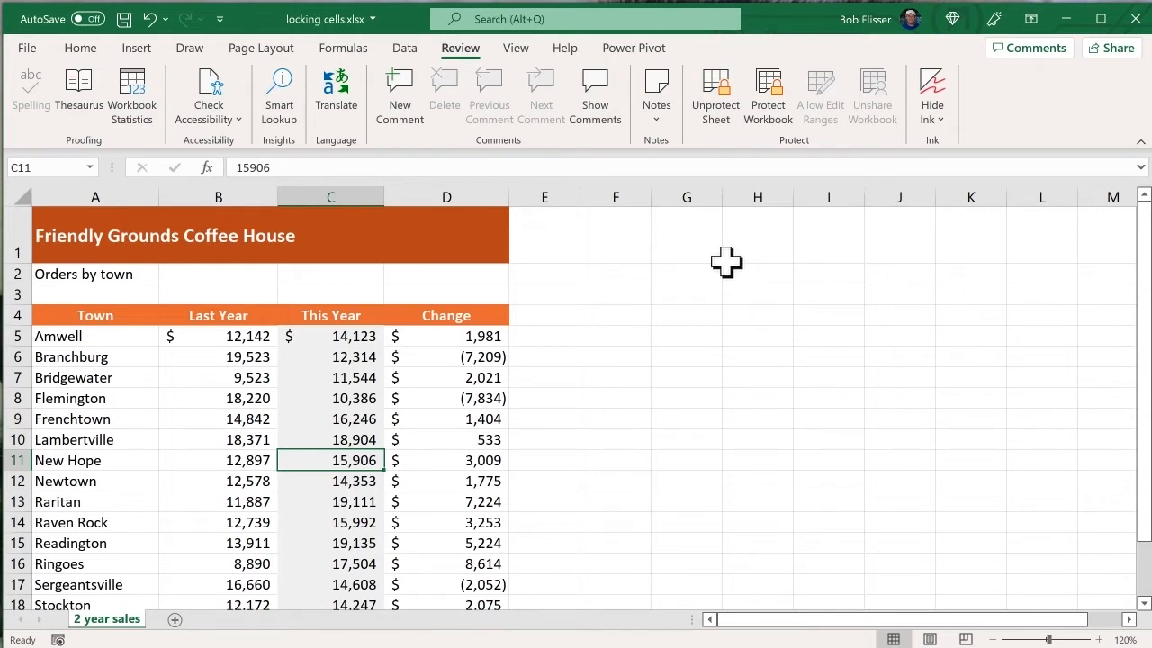
- Unprotect the sheet and set Bridgewater's Last Year value in B7 to 19523
left_click(725, 107)
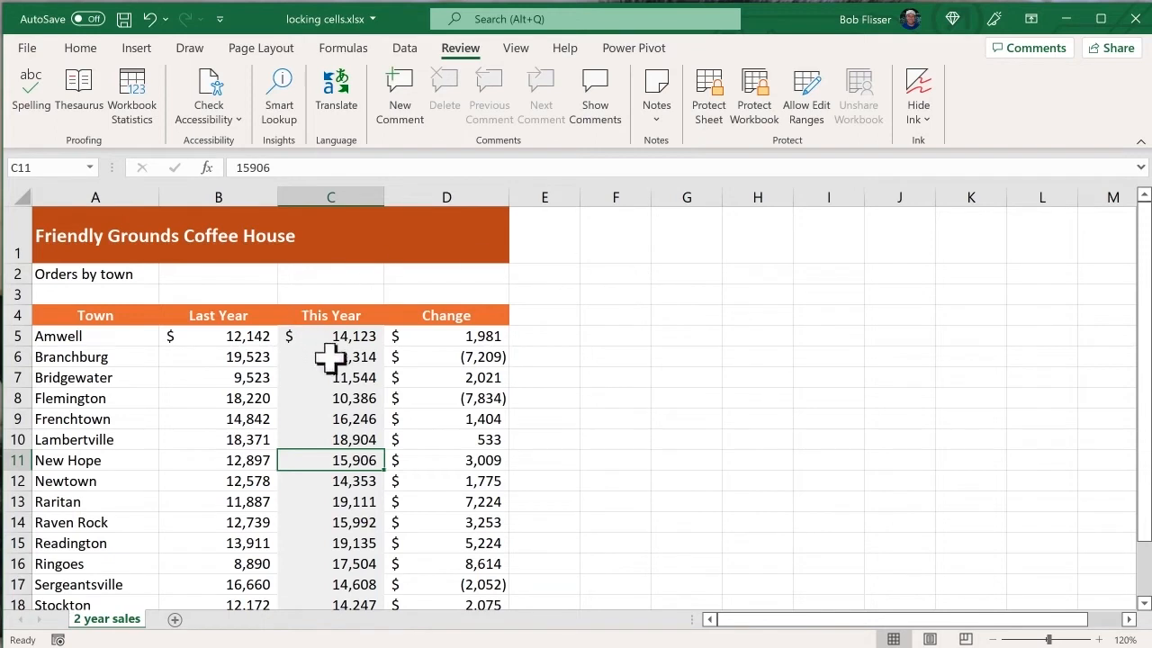
left_click(206, 379)
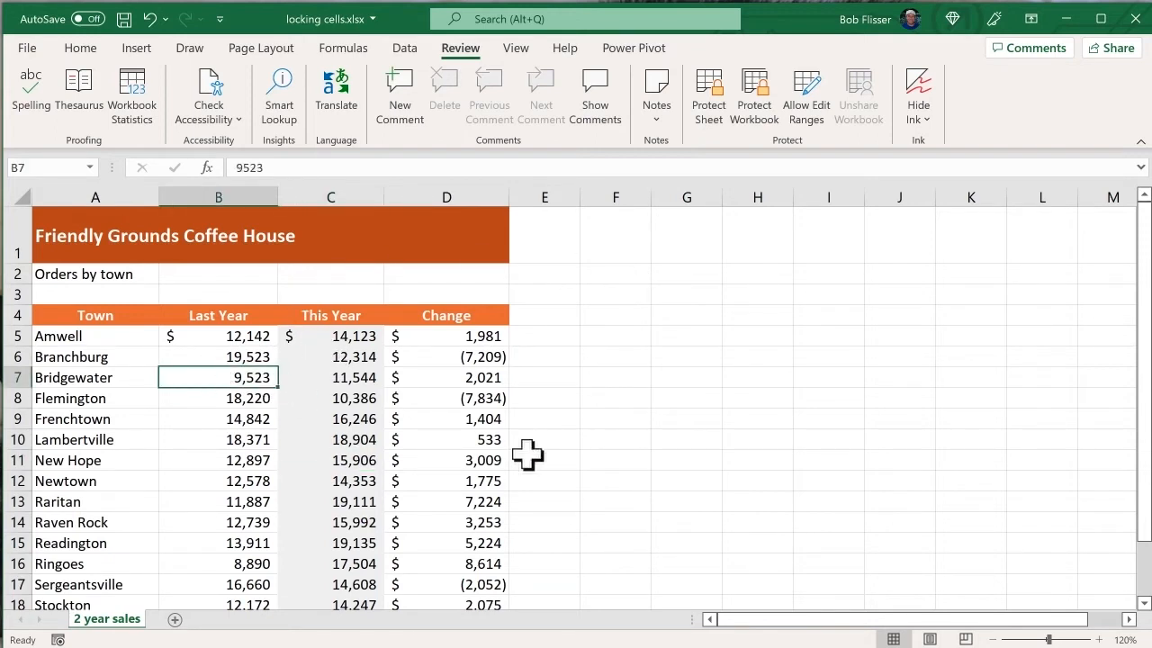
type("19523")
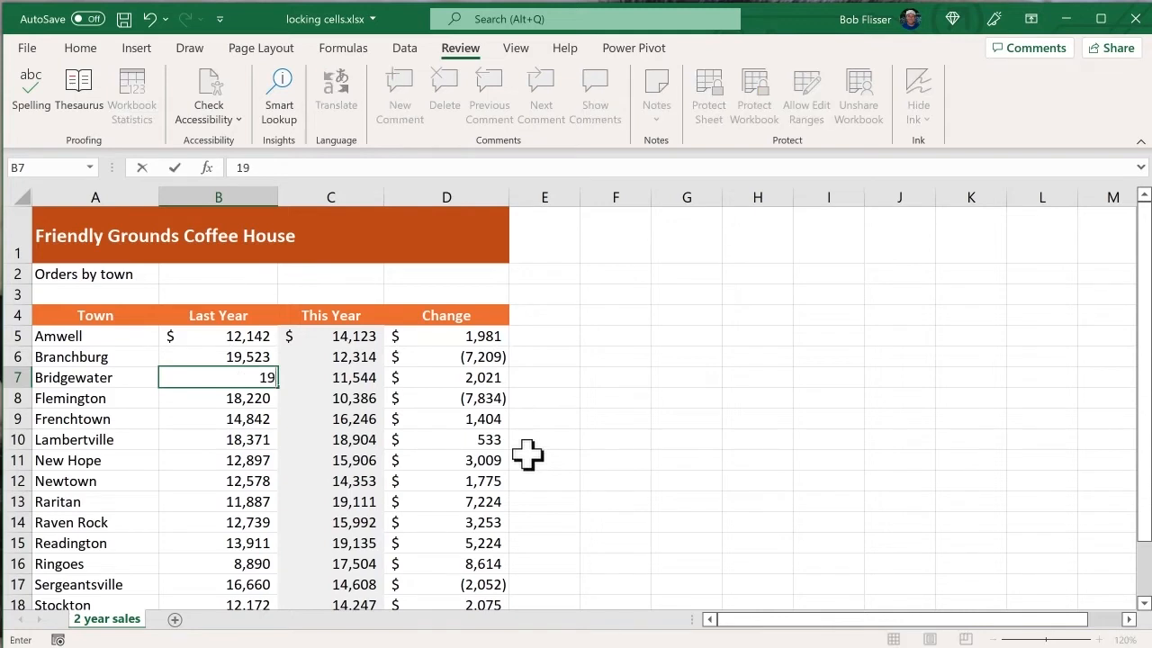
key("Return")
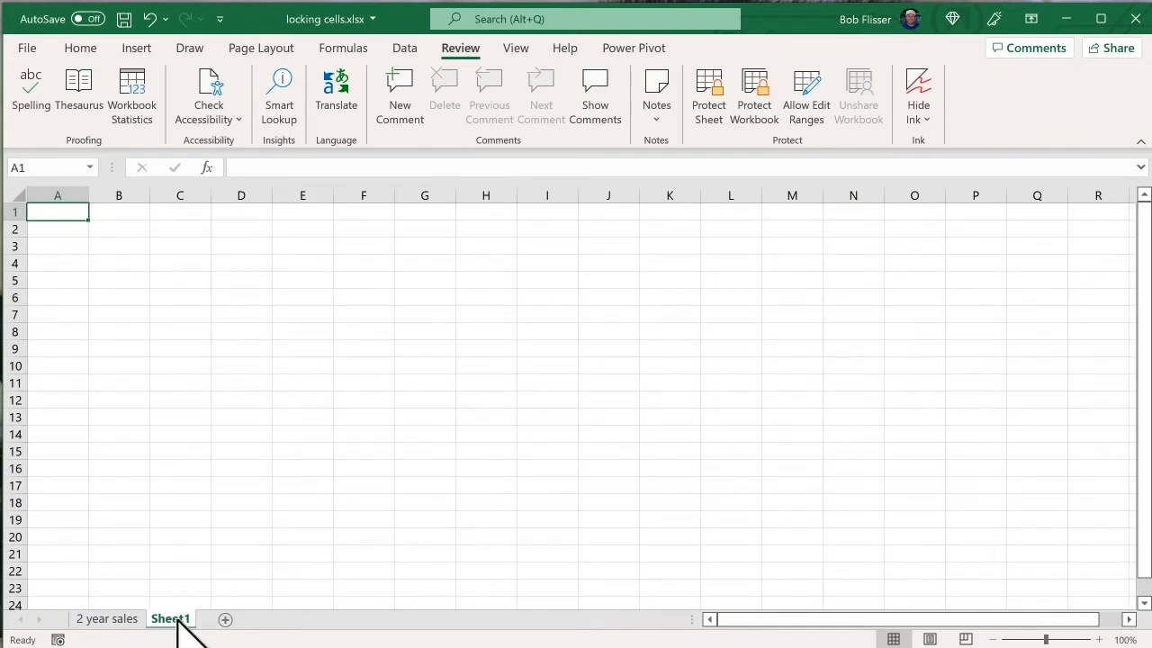
- Rename Sheet1 as expenses and move it in front of the 2 year sales sheet
double_click(172, 619)
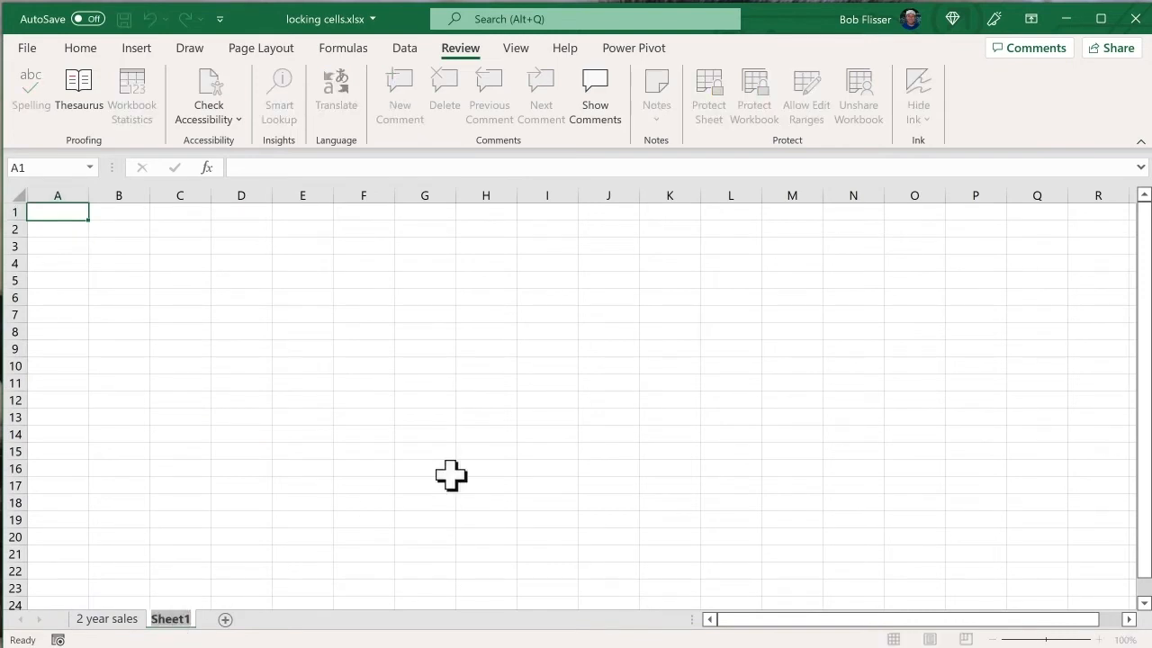
type("expenses")
key("Return")
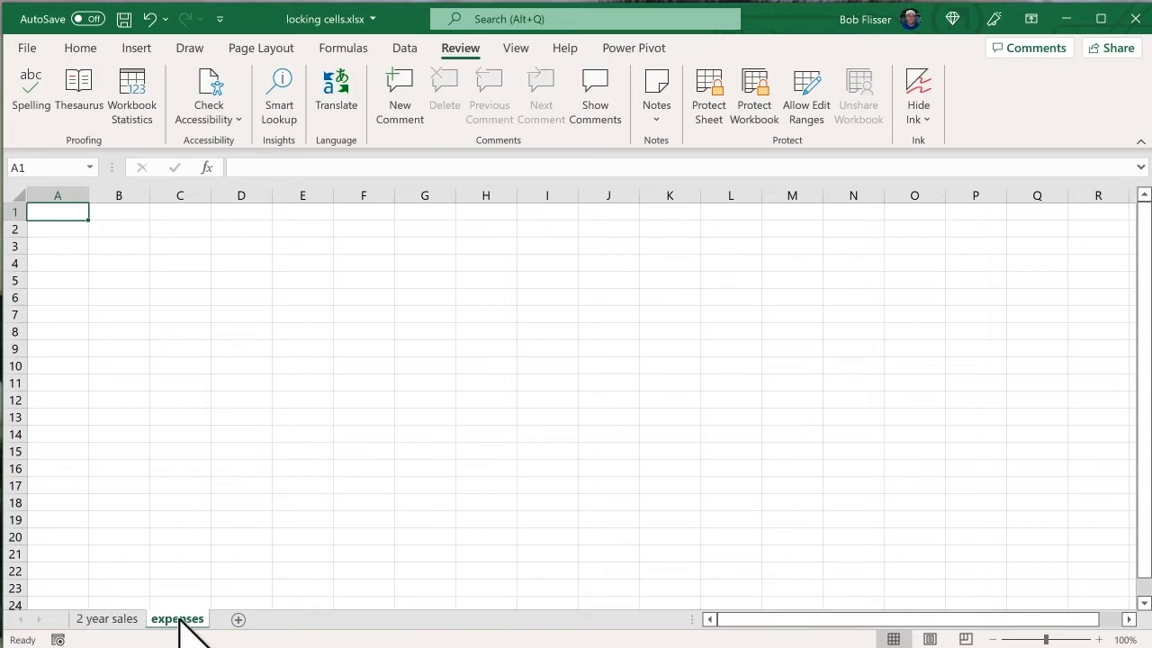
left_click_drag(180, 621, 72, 607)
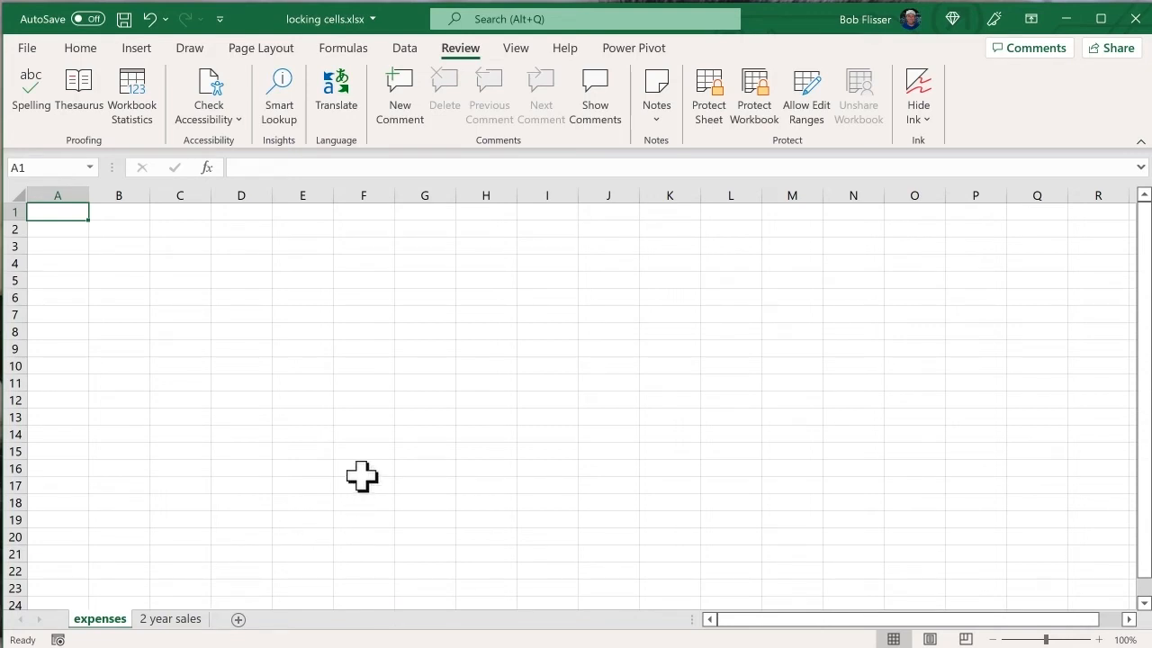
- Protect the workbook structure without a password and enter the test text iugoiugugou in cell C8 of the expenses sheet
left_click(755, 99)
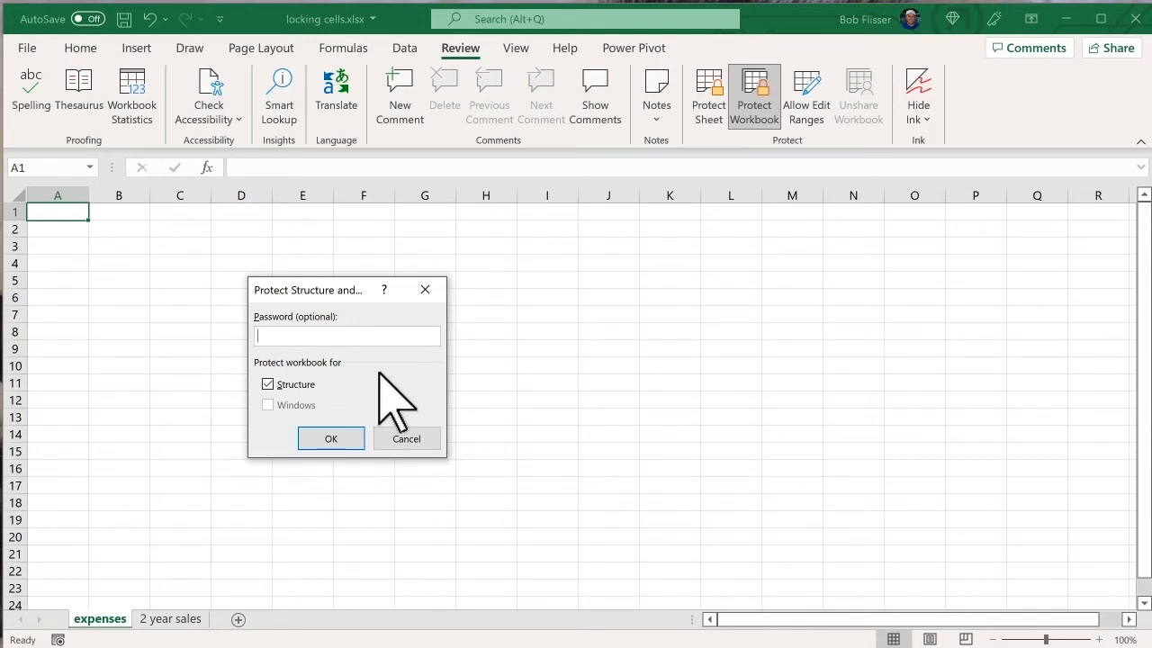
left_click(332, 440)
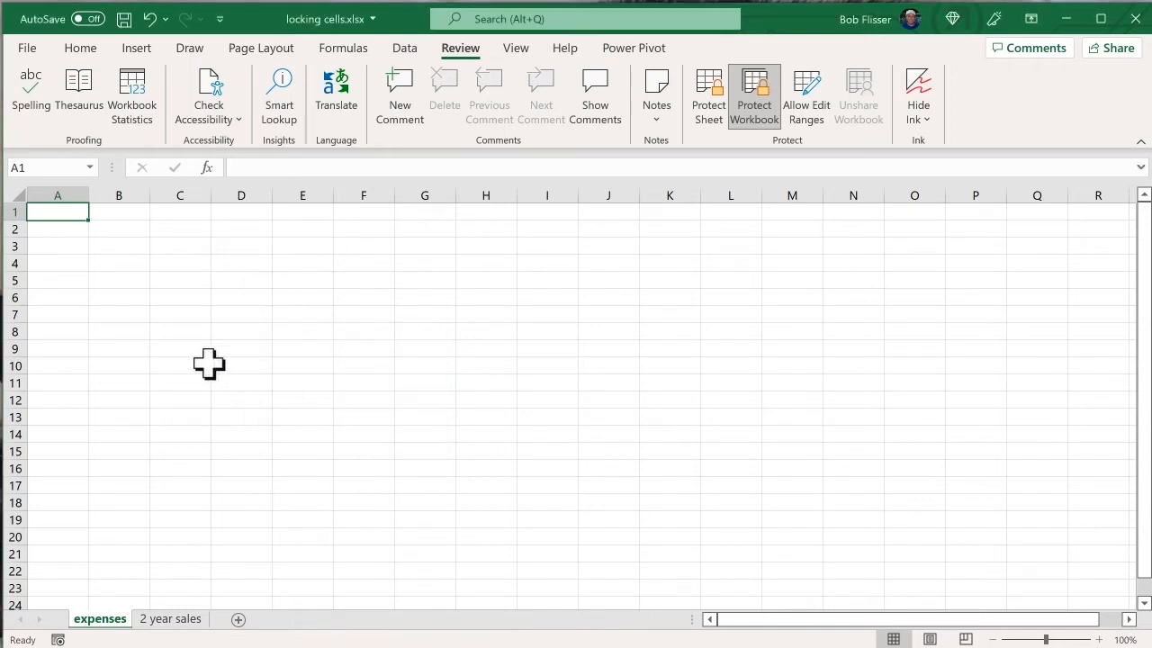
left_click(179, 329)
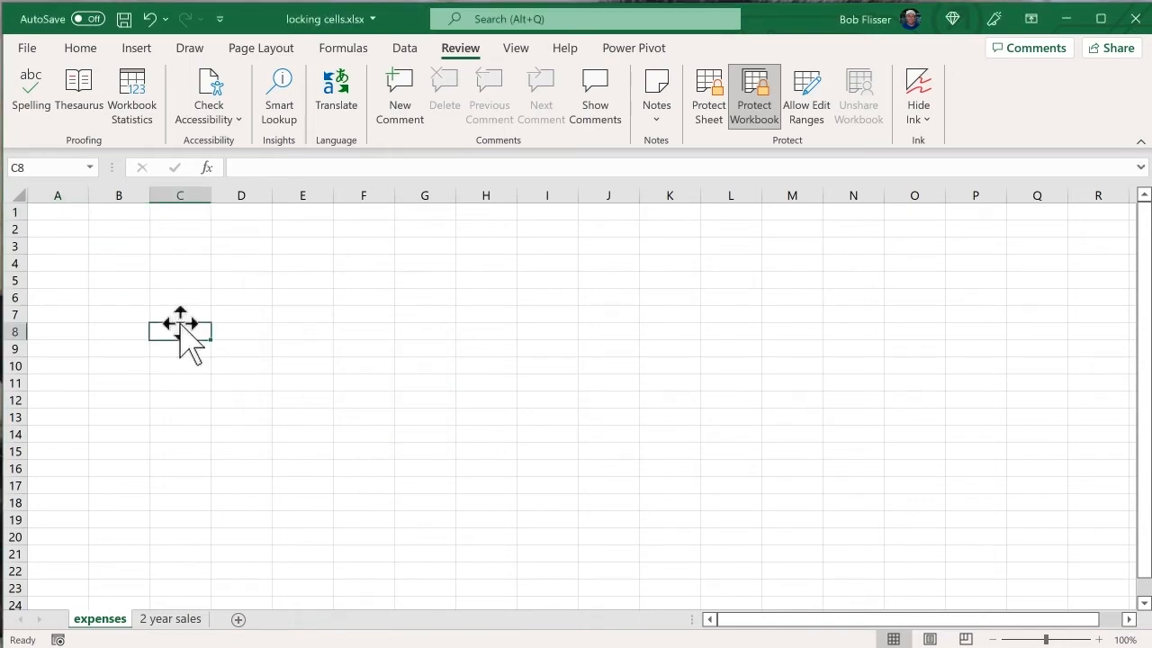
type("iugoiugugou")
key("Return")
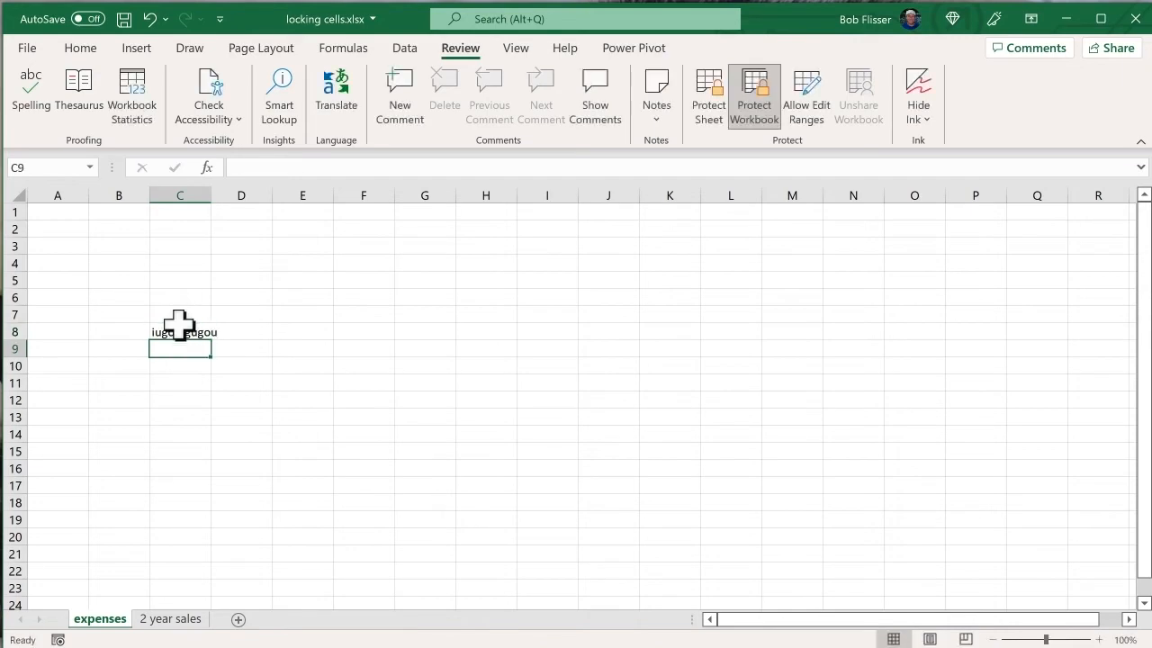
- Set Flemington's This Year value in C8 of the 2 year sales sheet to 11000
left_click(176, 616)
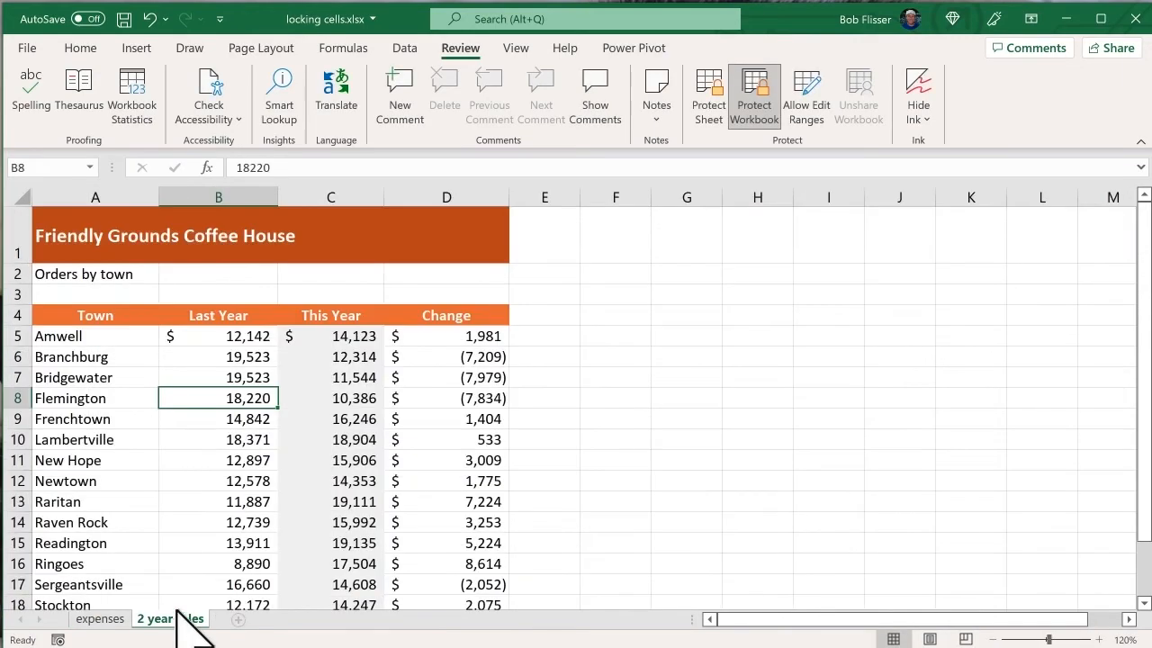
left_click(342, 403)
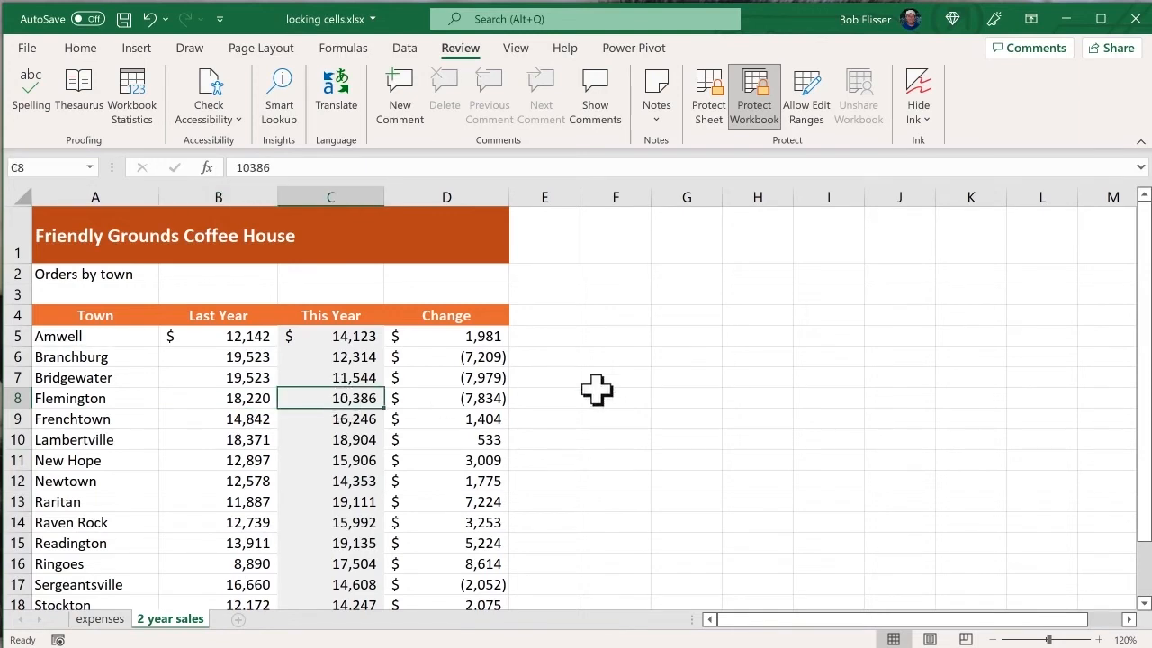
type("11000")
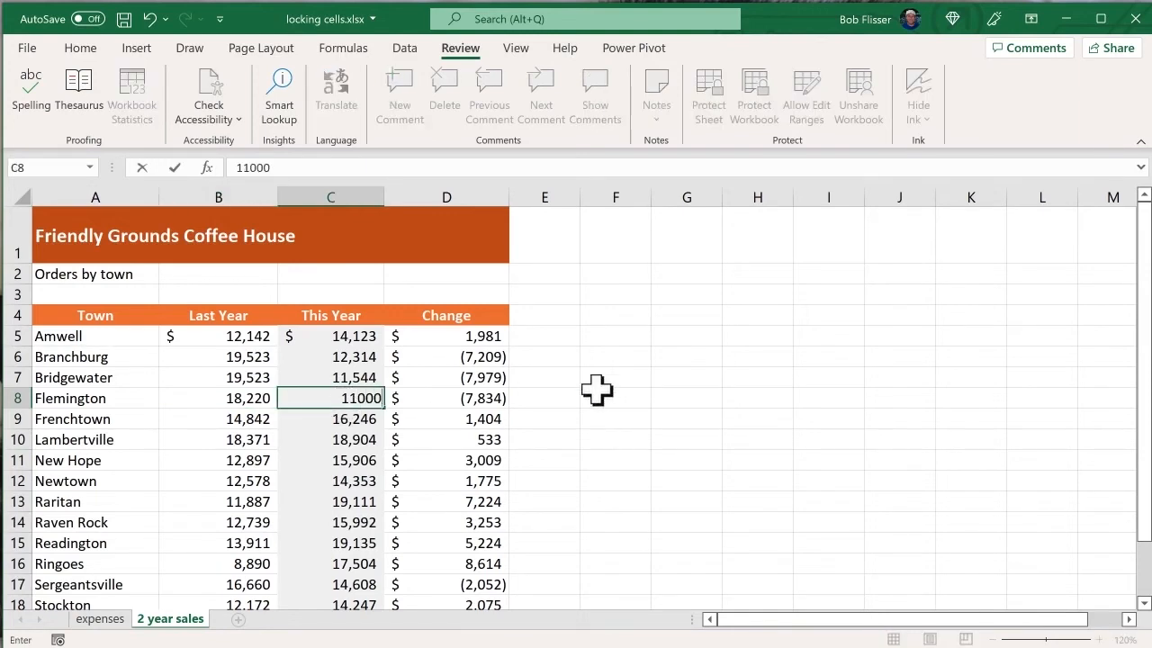
key("Return")
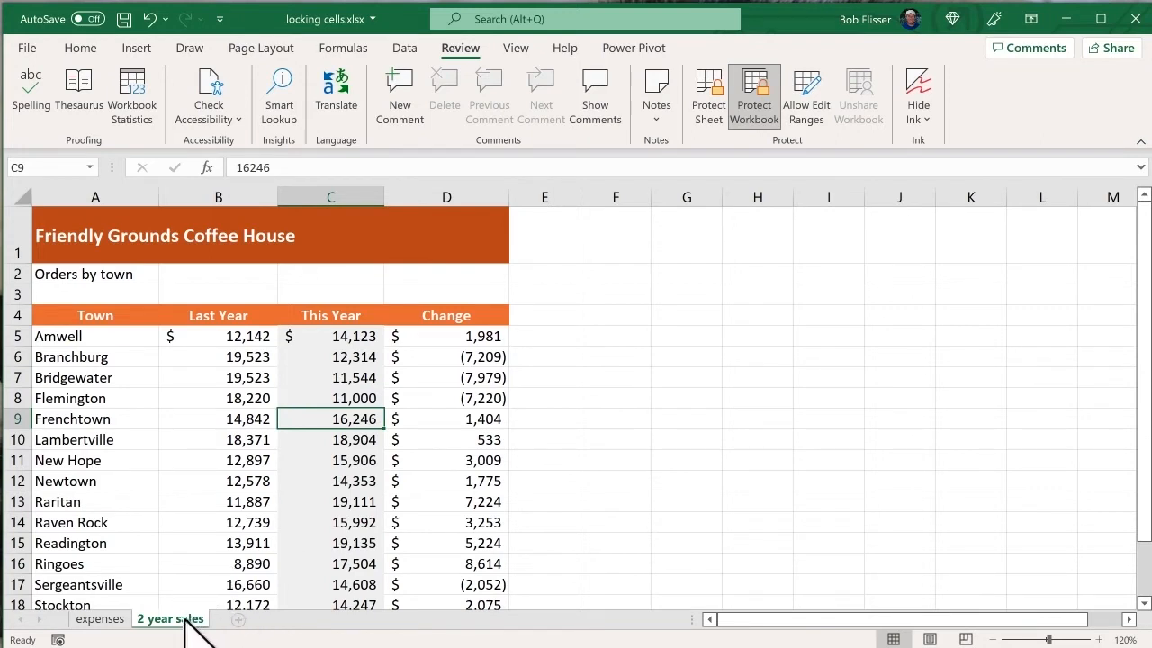
- Try to move the 2 year sales sheet in front of the expenses sheet
left_click_drag(183, 618, 83, 598)
mouse_move(178, 618)
left_mouse_down()
mouse_move(144, 612)
mouse_move(162, 588)
mouse_move(167, 621)
left_mouse_up()
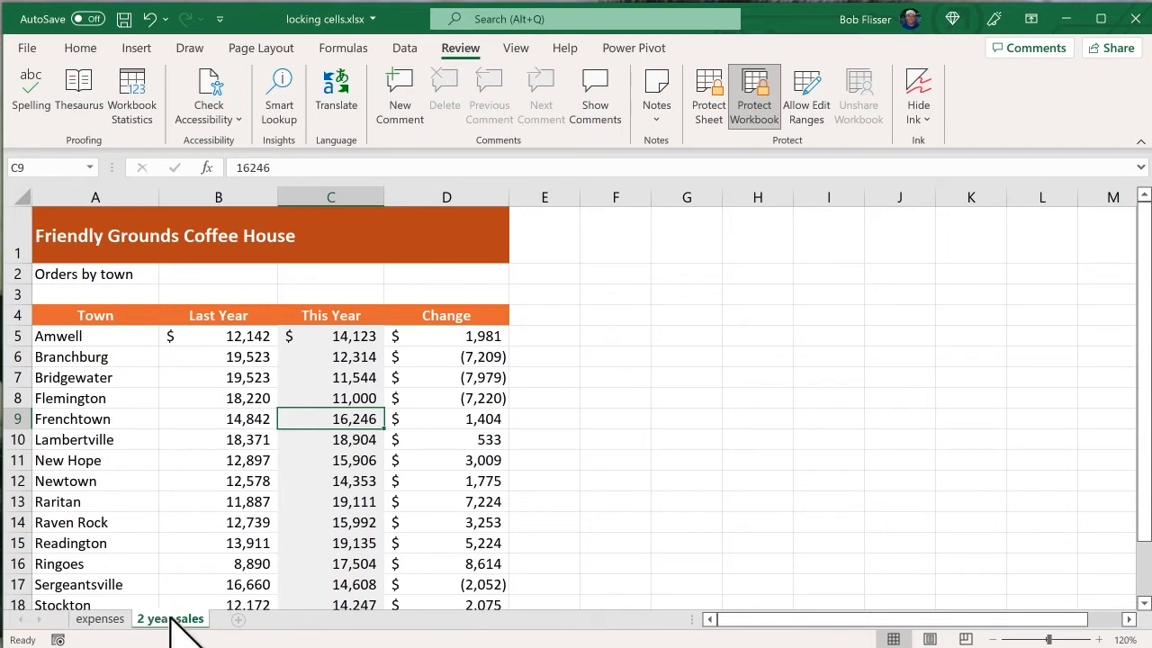
- Check the sheet commands offered for 2 year sales, and remove the workbook structure protection
right_click(170, 617)
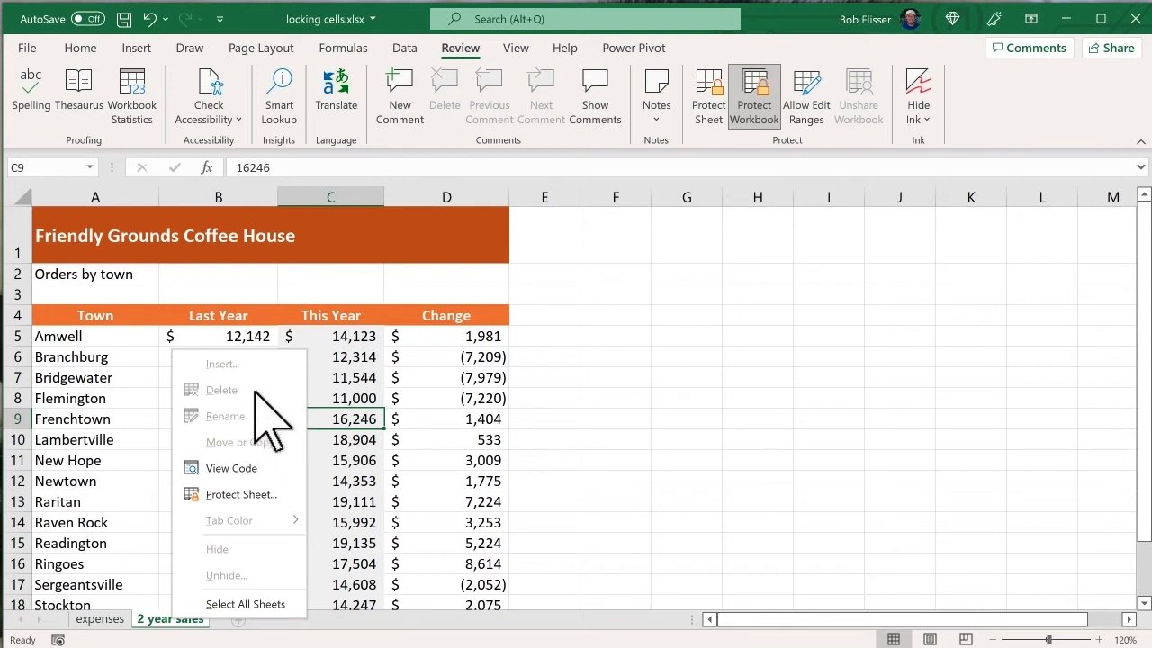
left_click(466, 495)
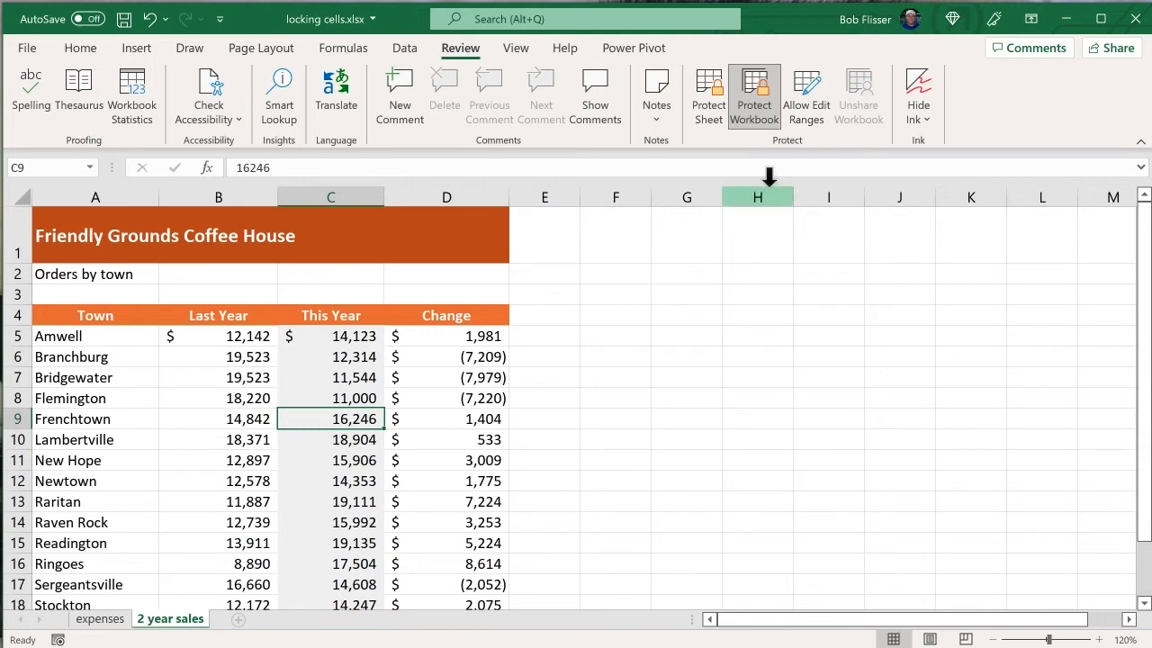
left_click(756, 101)
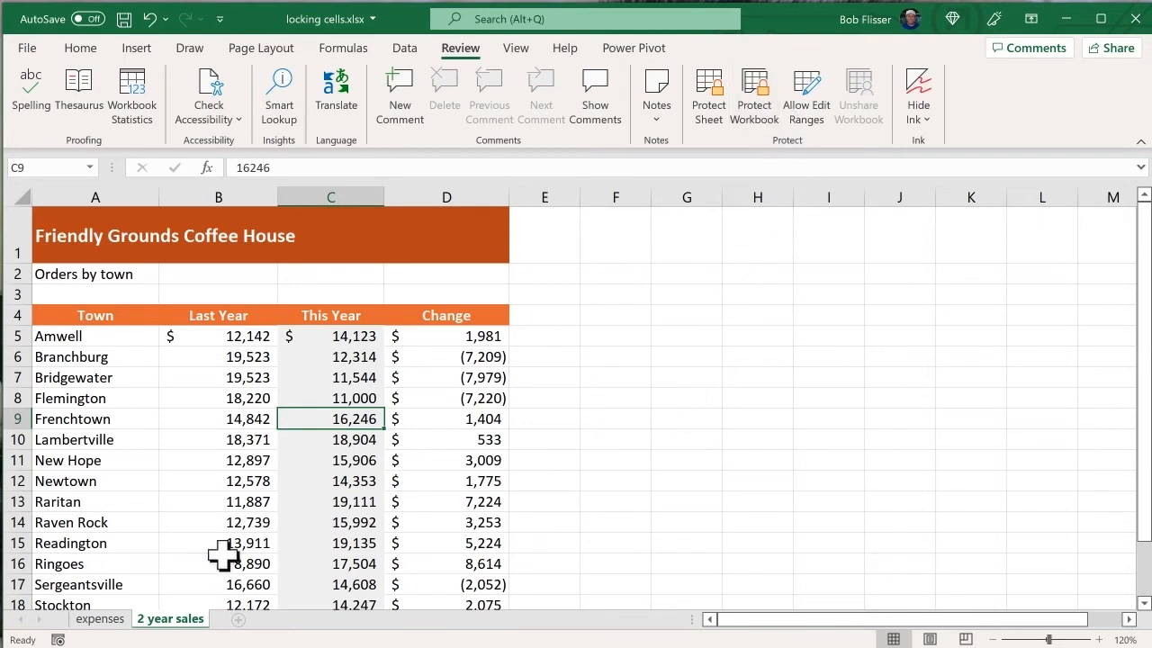
- Permanently delete the expenses sheet from the workbook
left_click(110, 619)
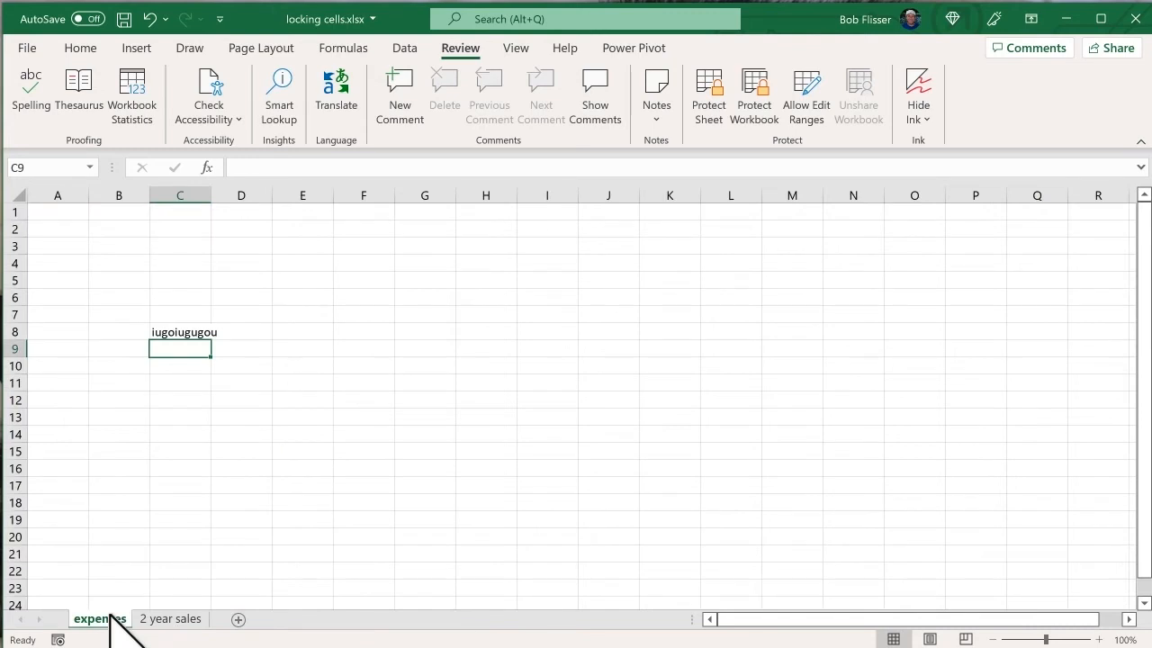
right_click(110, 619)
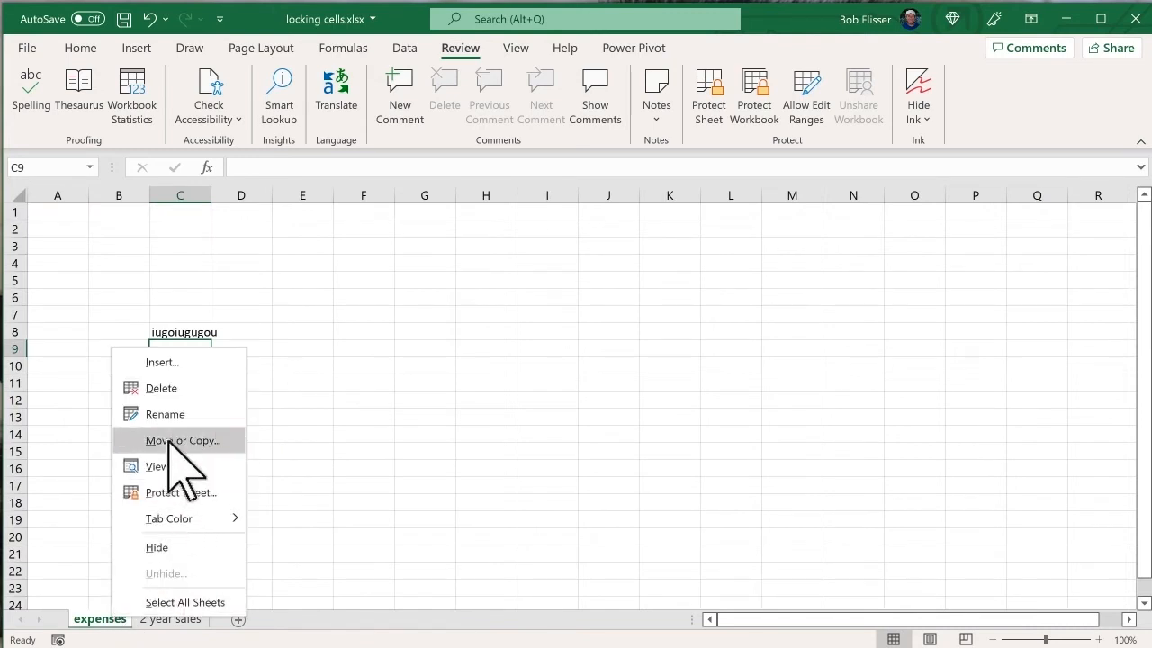
left_click(161, 388)
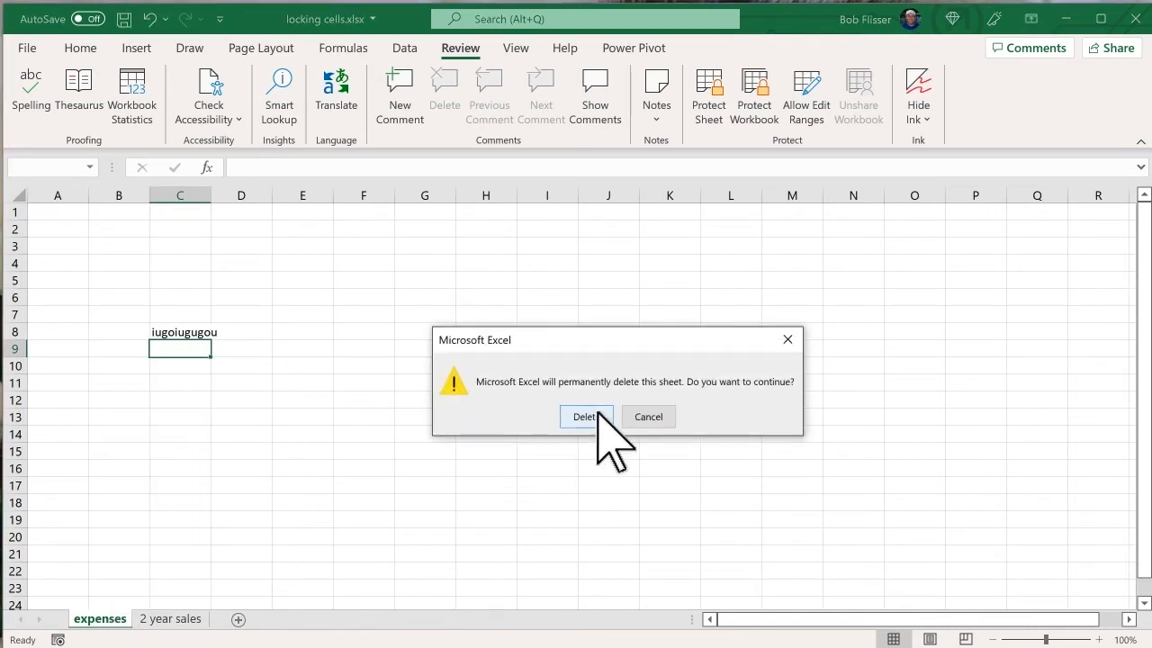
left_click(594, 414)
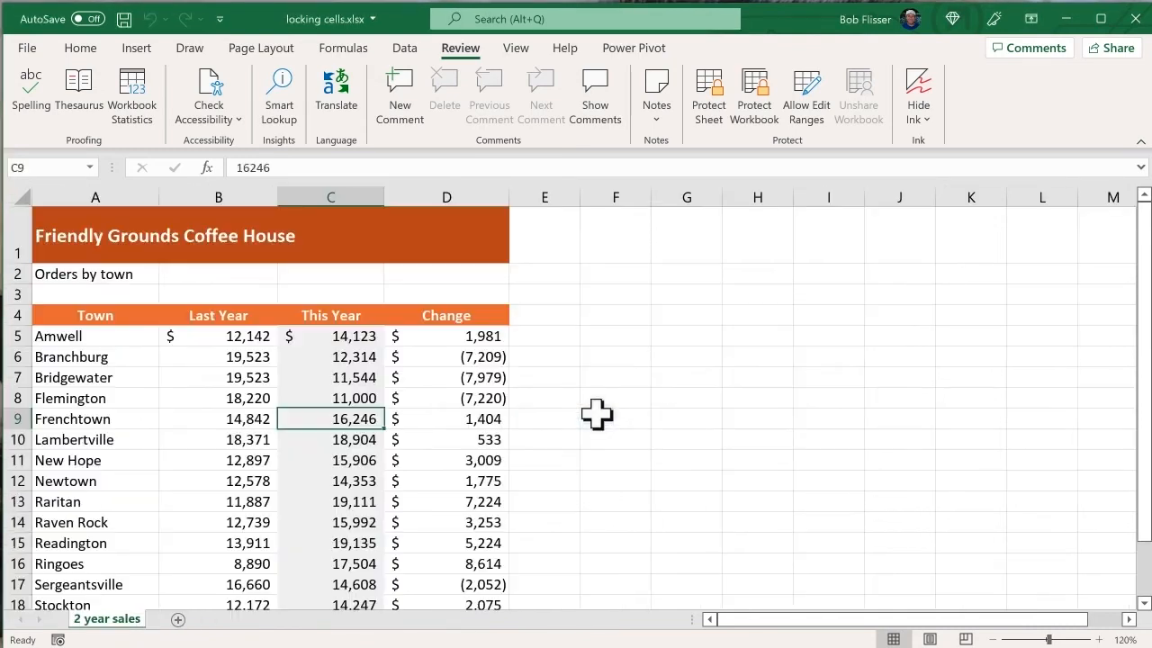
- Add a blank worksheet after 2 year sales and delete it again
left_click(174, 619)
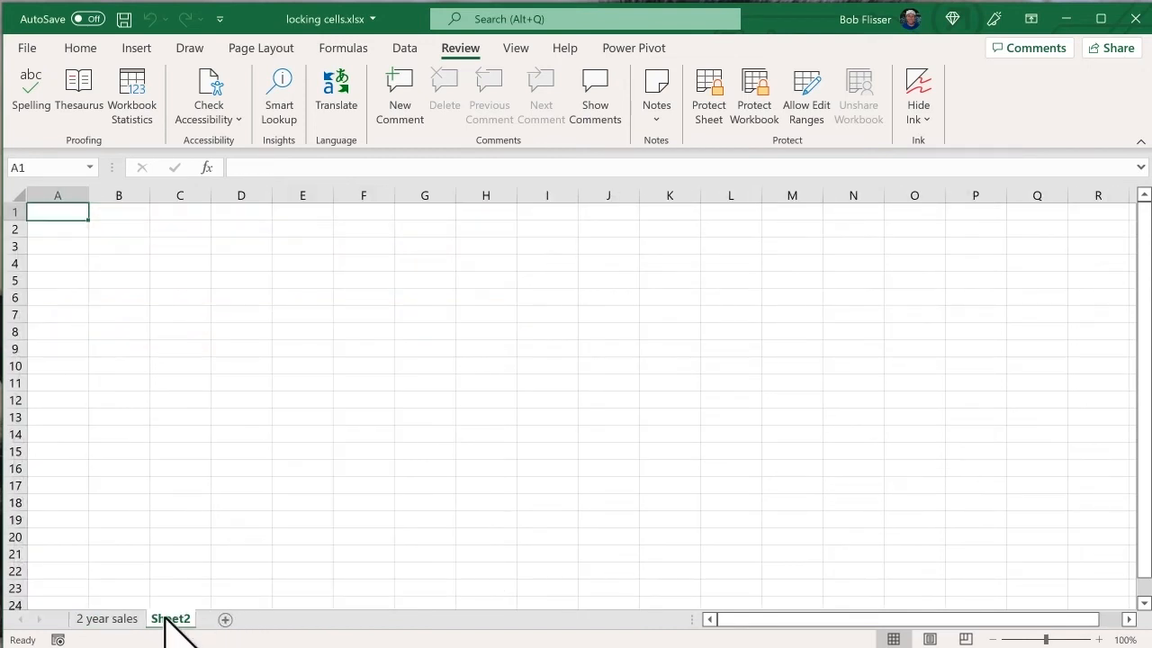
right_click(163, 619)
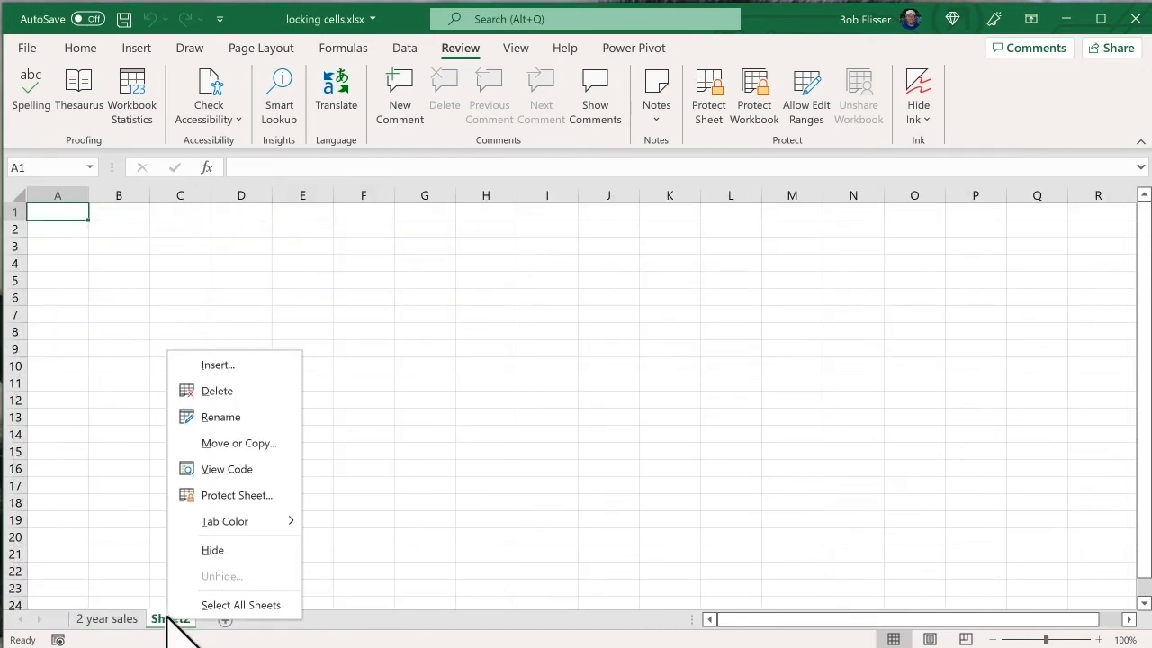
left_click(244, 390)
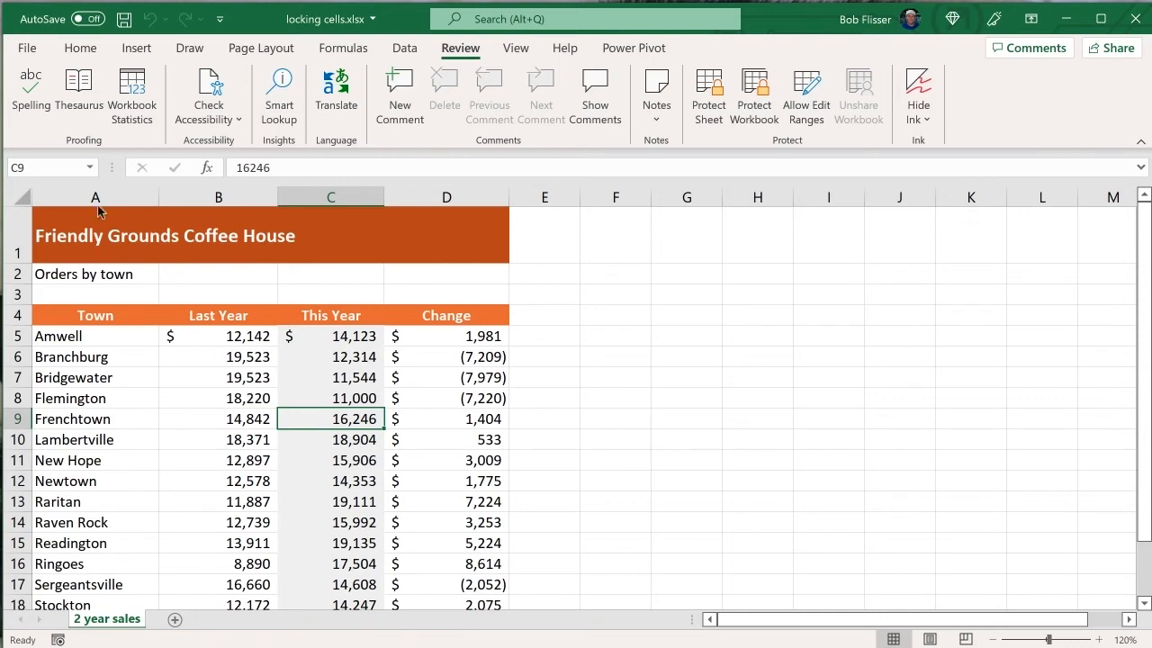
- Examine the workbook protection options in the file information, including encryption with a password, and return to the 2 year sales sheet
left_click(27, 48)
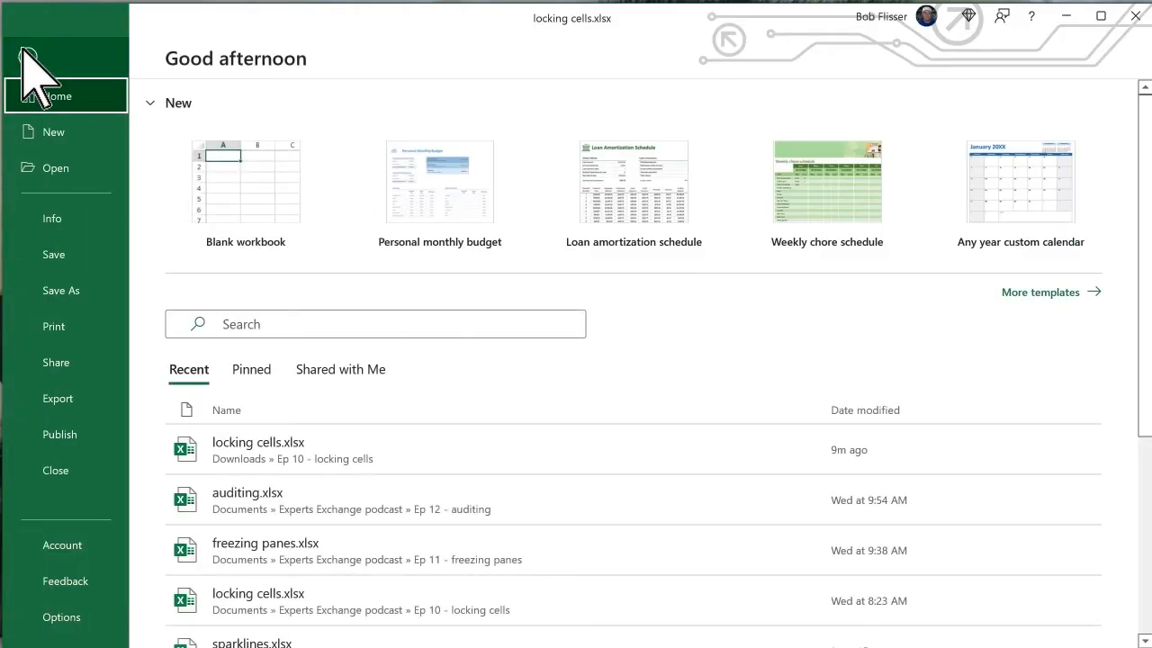
left_click(87, 218)
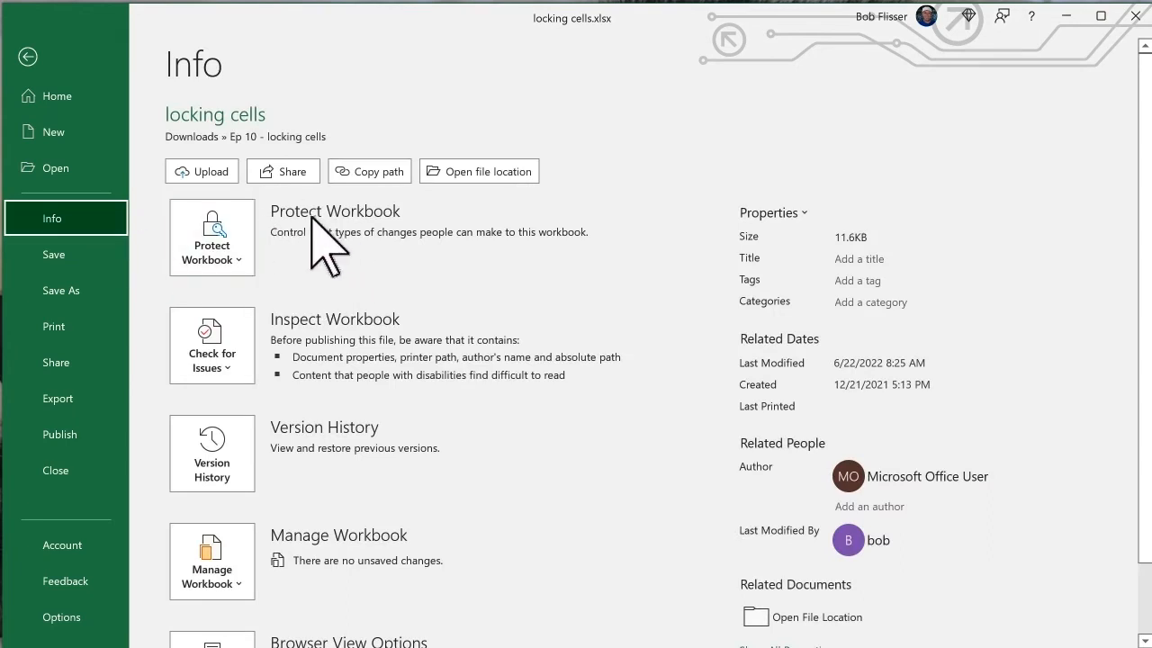
left_click(241, 261)
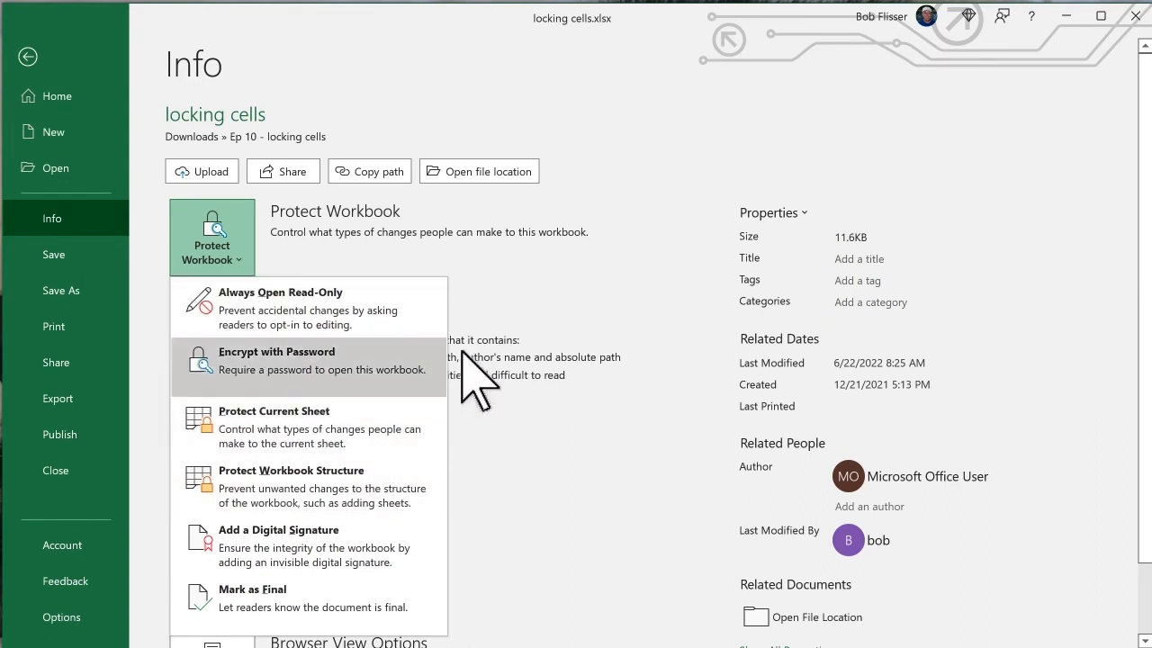
key("Escape")
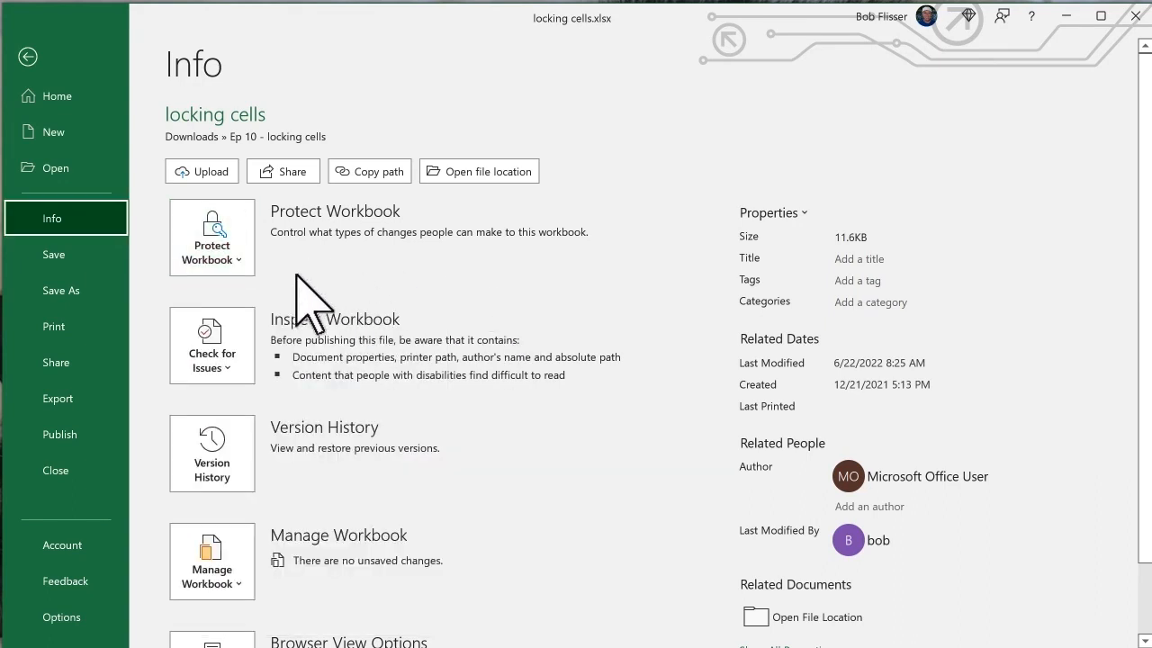
left_click(28, 57)
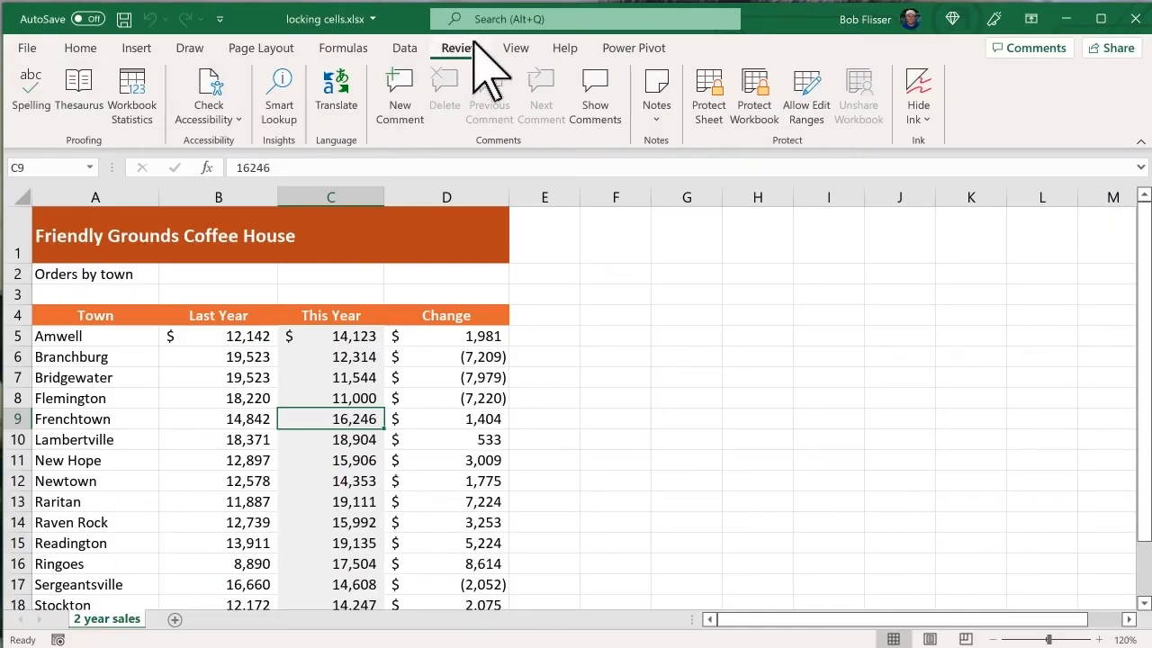